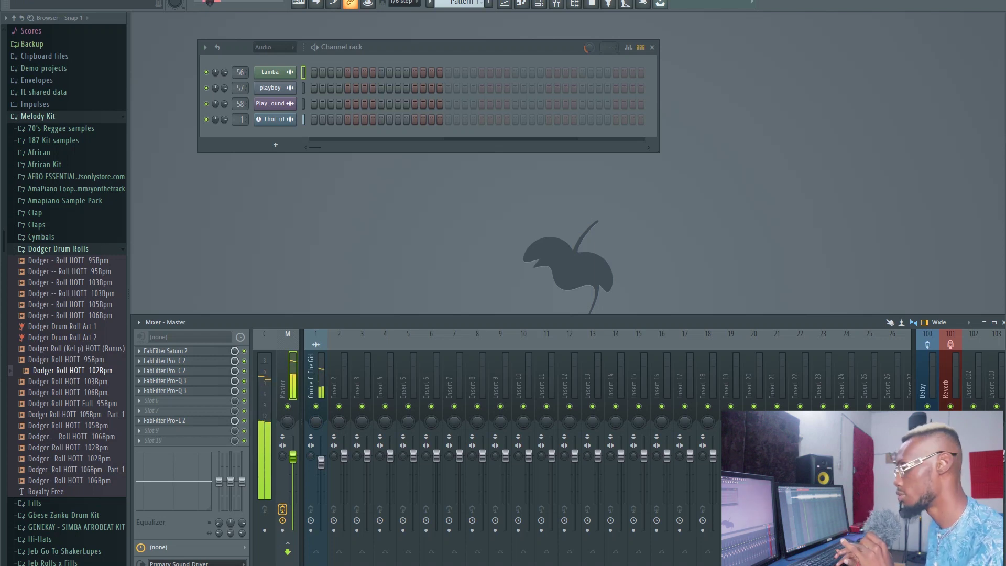
Step: Stop playback, disable the effects on the master track and open its FabFilter Saturn 2
key(space)
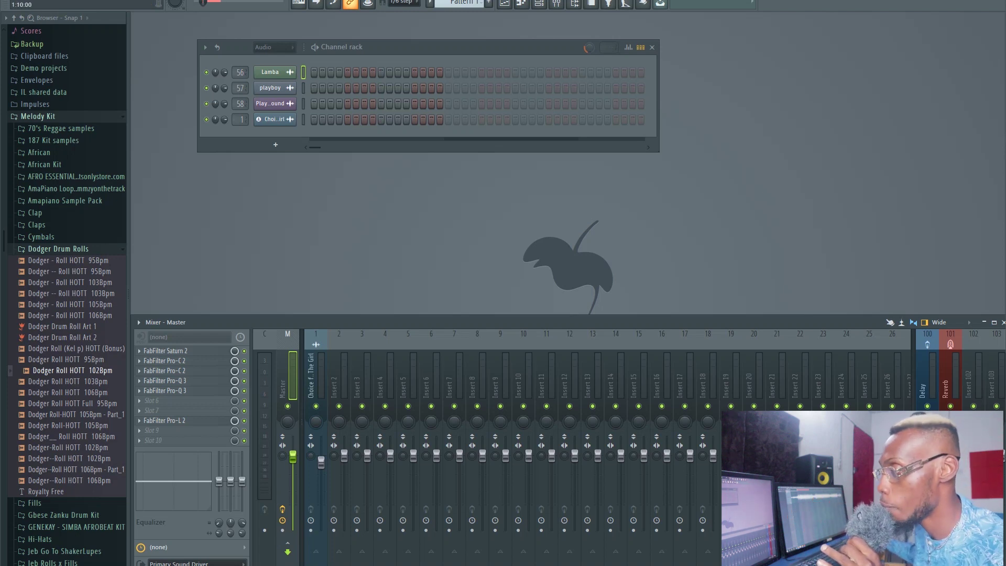
click(244, 420)
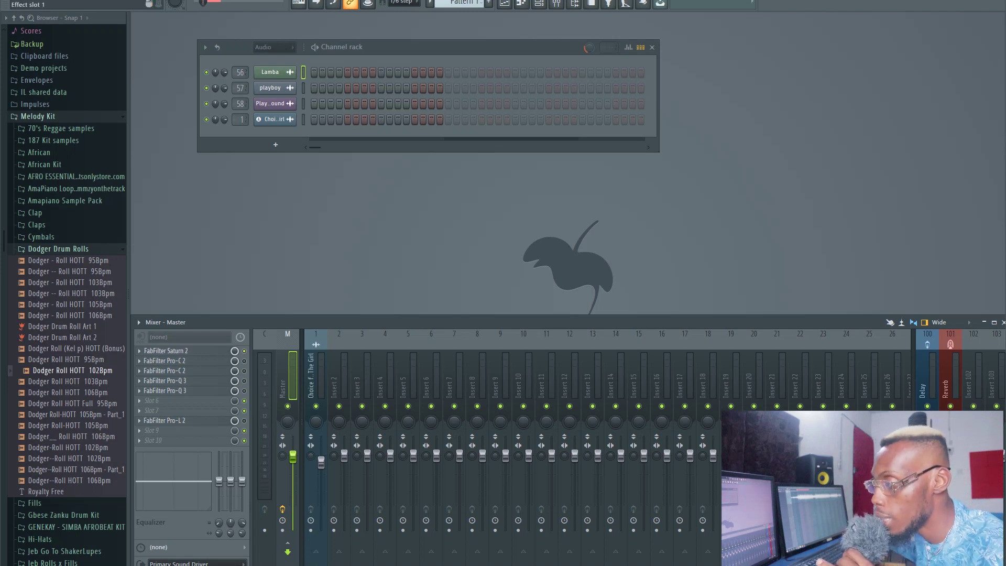
click(168, 351)
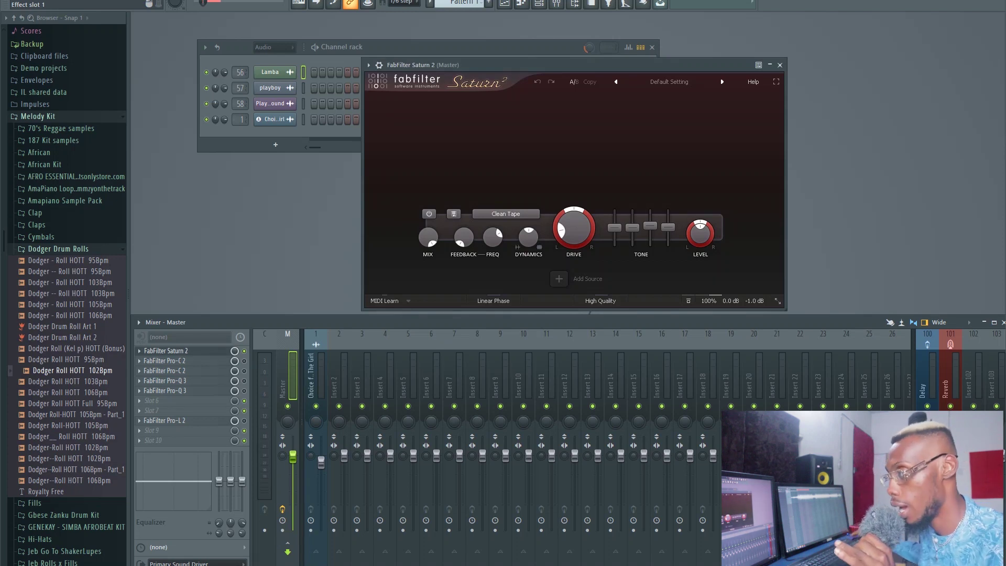
drag(573, 64, 533, 64)
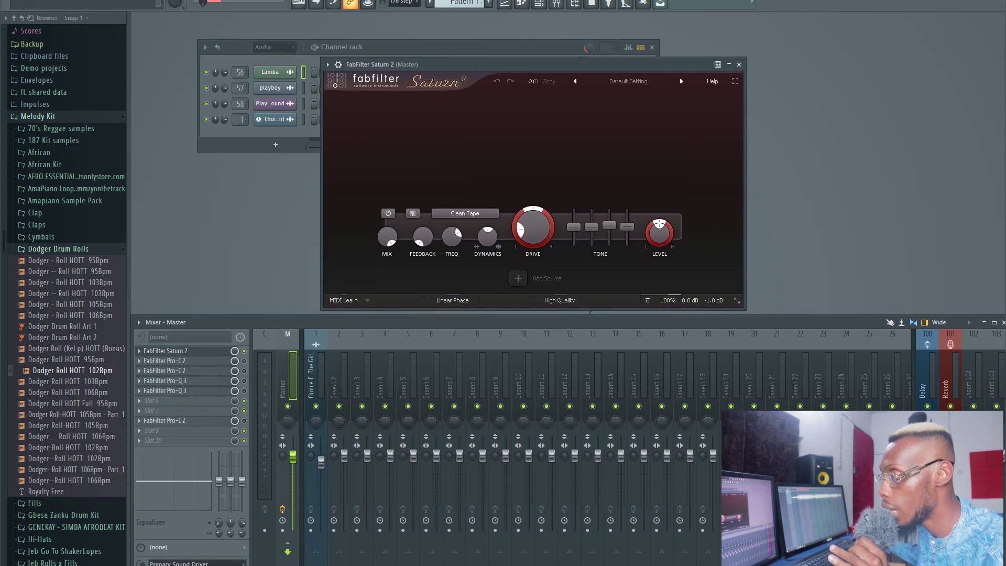
Step: Examine the Tape saturation styles available in Saturn 2, keeping Clean Tape selected
click(465, 214)
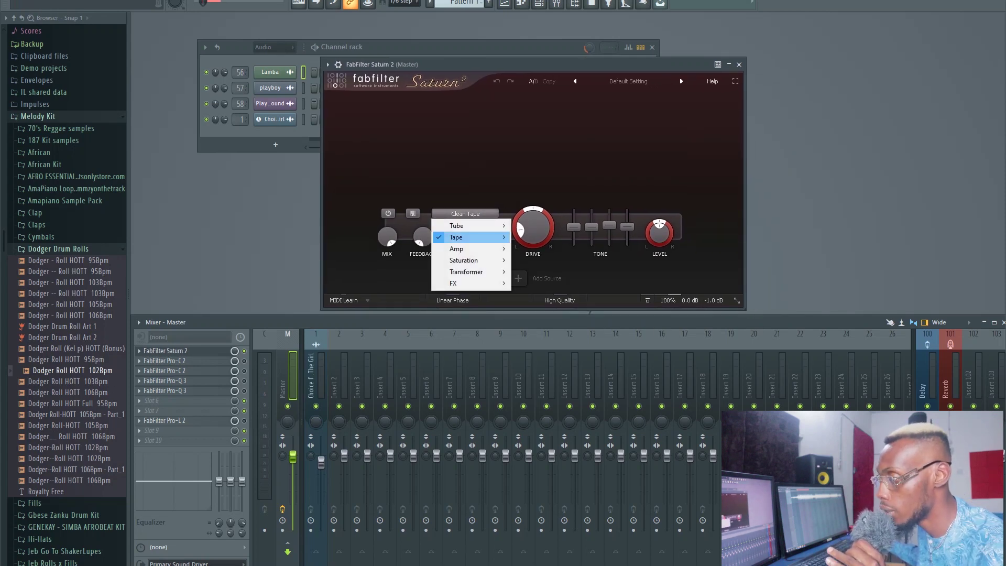
mouse_move(471, 237)
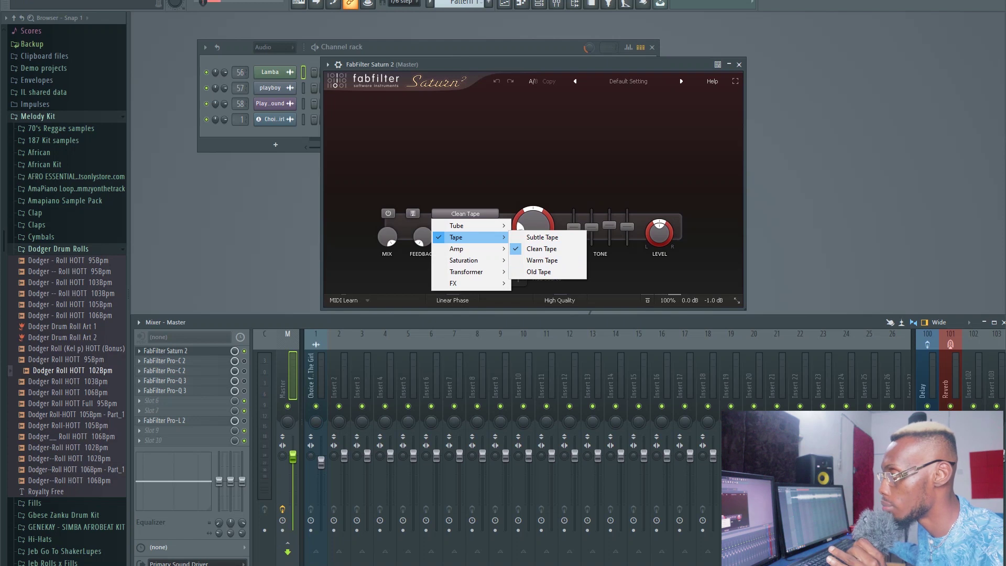
key(Escape)
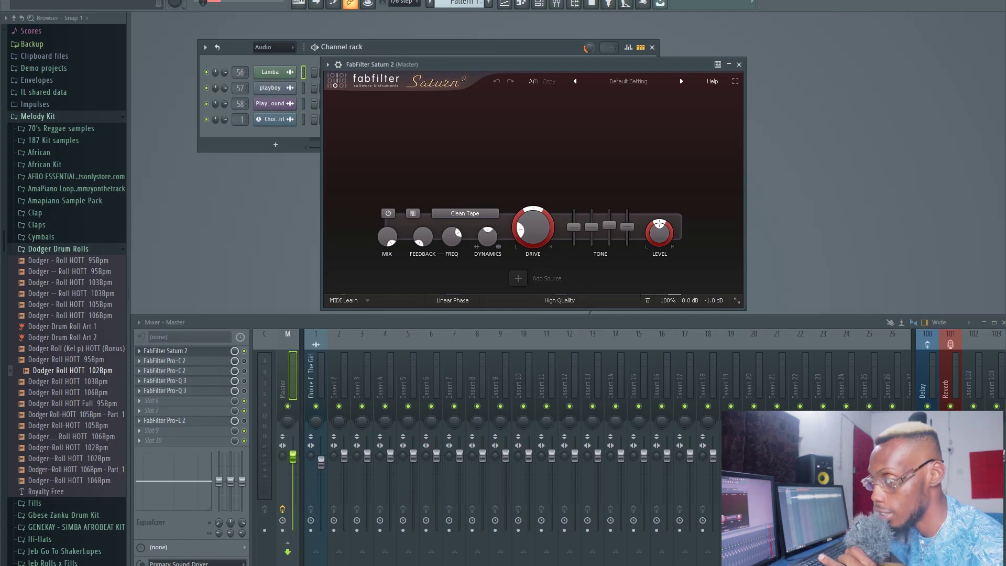
drag(532, 64, 521, 70)
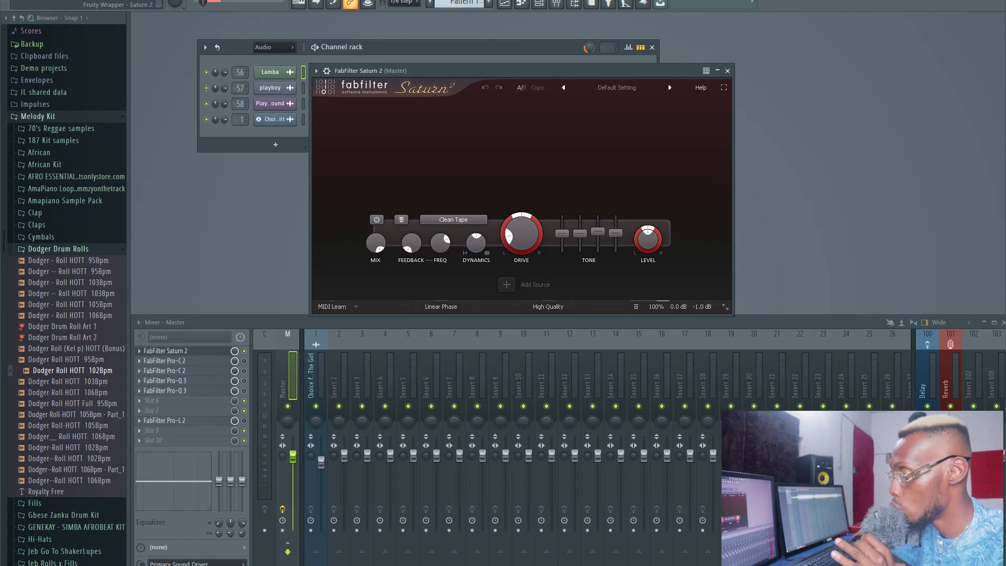
mouse_move(520, 70)
mouse_down()
mouse_move(499, 72)
mouse_move(511, 71)
mouse_up()
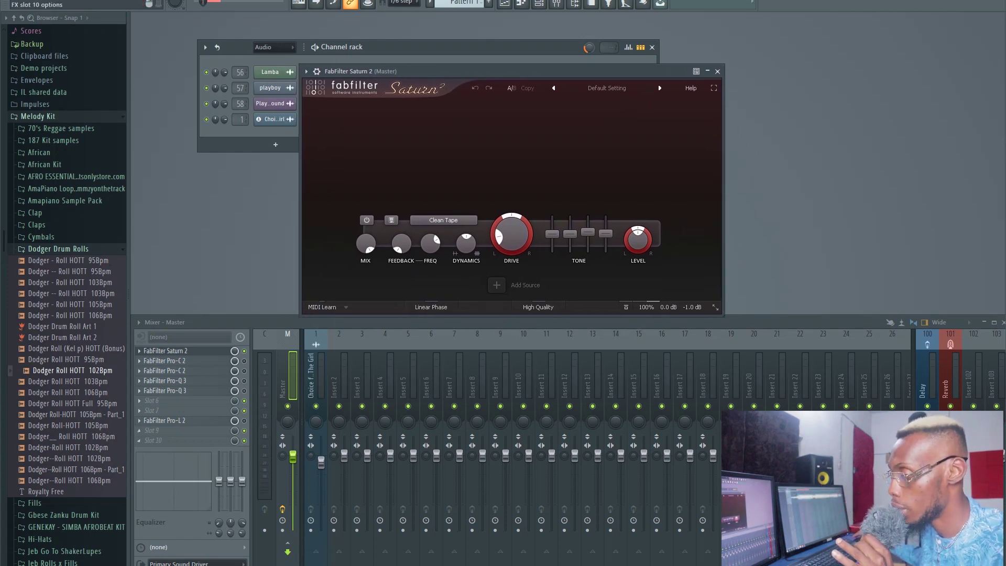
Step: Load Virtual Tape Machines from the mastering plugins into slot 6 of the master and close its window
click(139, 401)
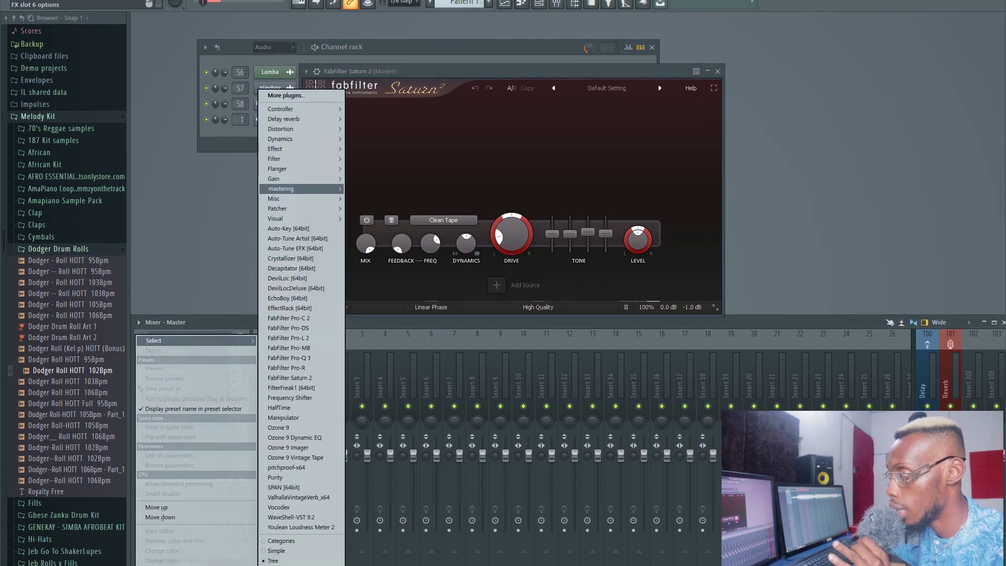
mouse_move(283, 159)
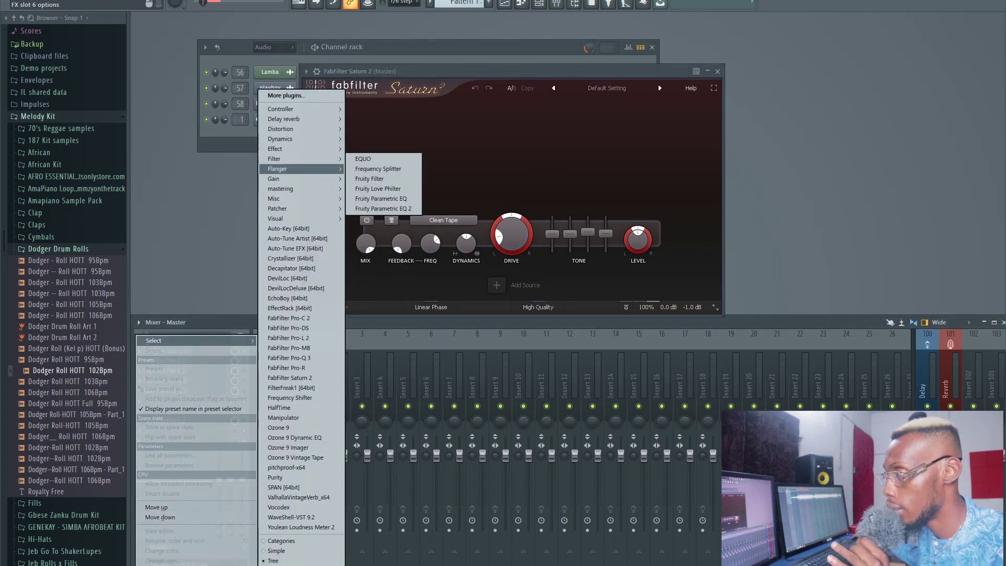
mouse_move(293, 189)
click(383, 238)
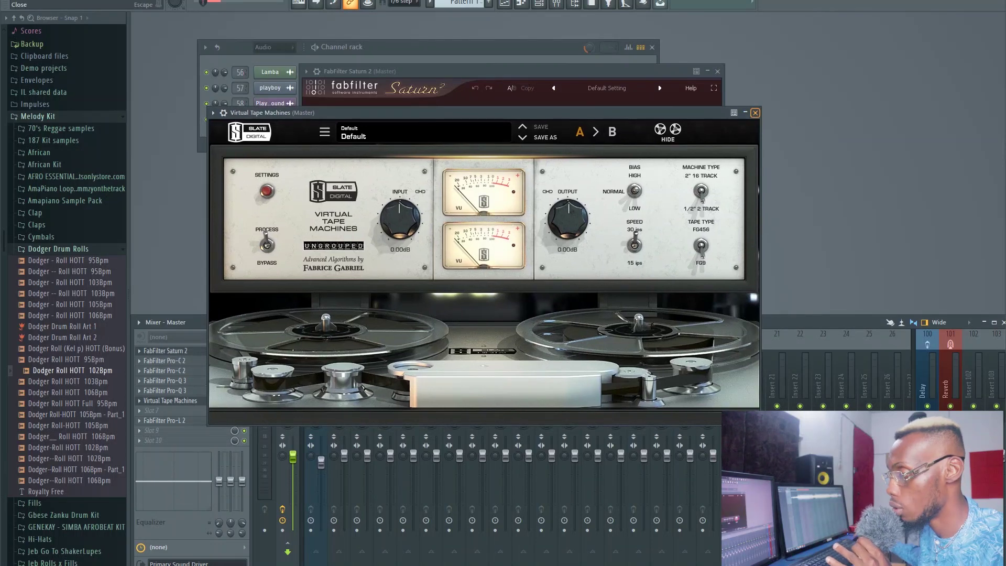
click(754, 113)
Step: Replace Virtual Tape Machines in master slot 6 with Ozone 9 Vintage Tape and close its window
click(139, 401)
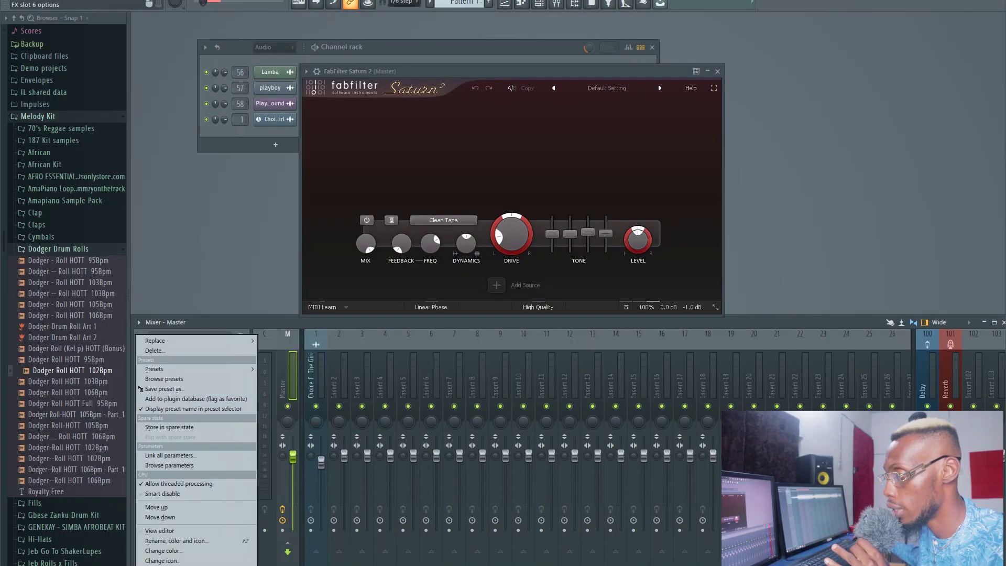
mouse_move(157, 341)
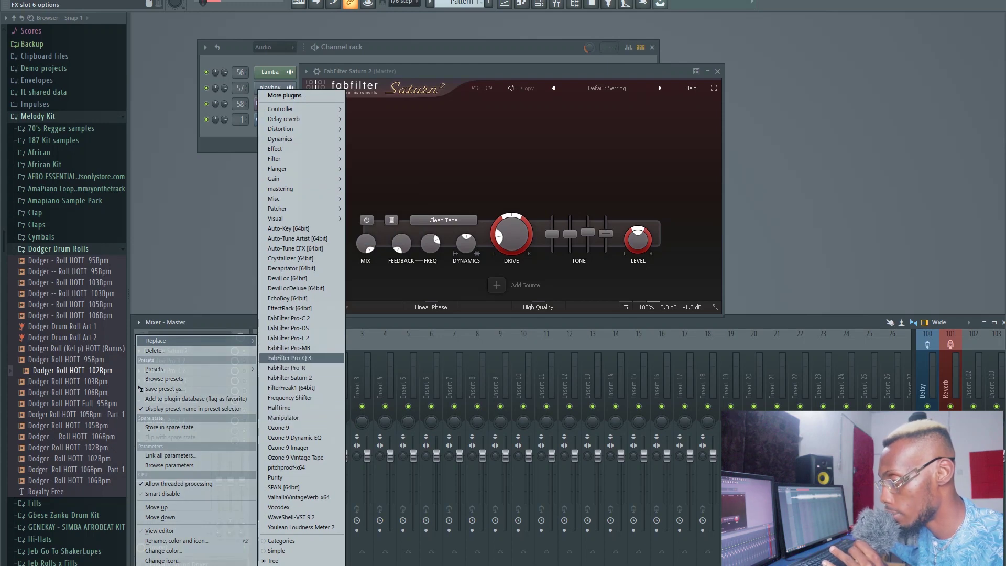
click(297, 458)
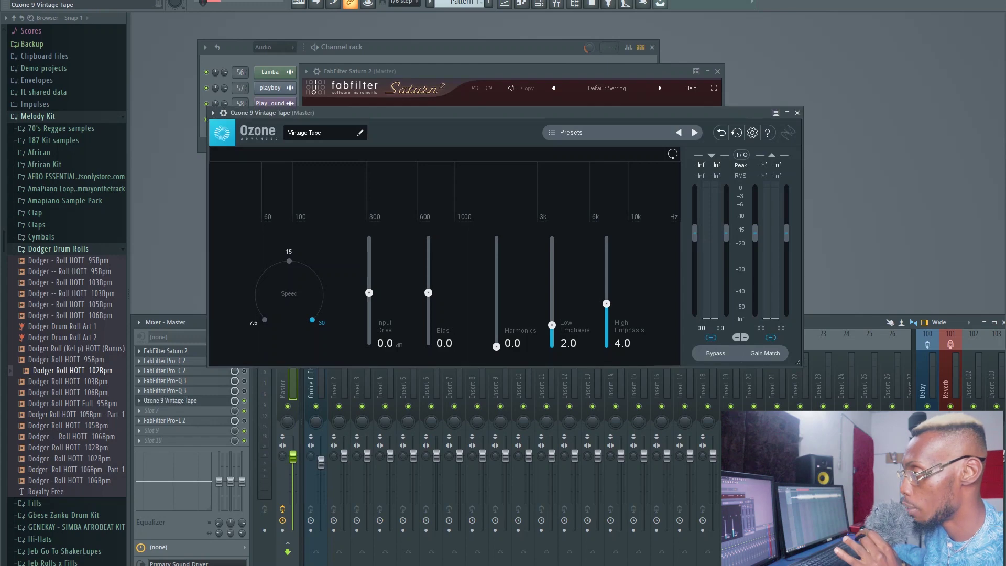
drag(505, 113, 478, 108)
click(770, 108)
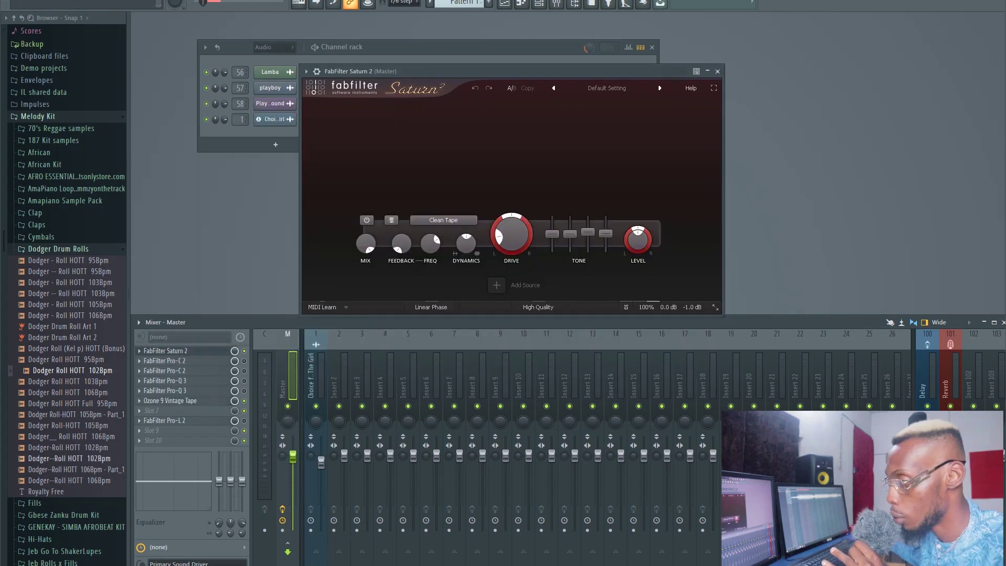
Step: Delete Ozone 9 Vintage Tape from slot 6 of the master
click(139, 420)
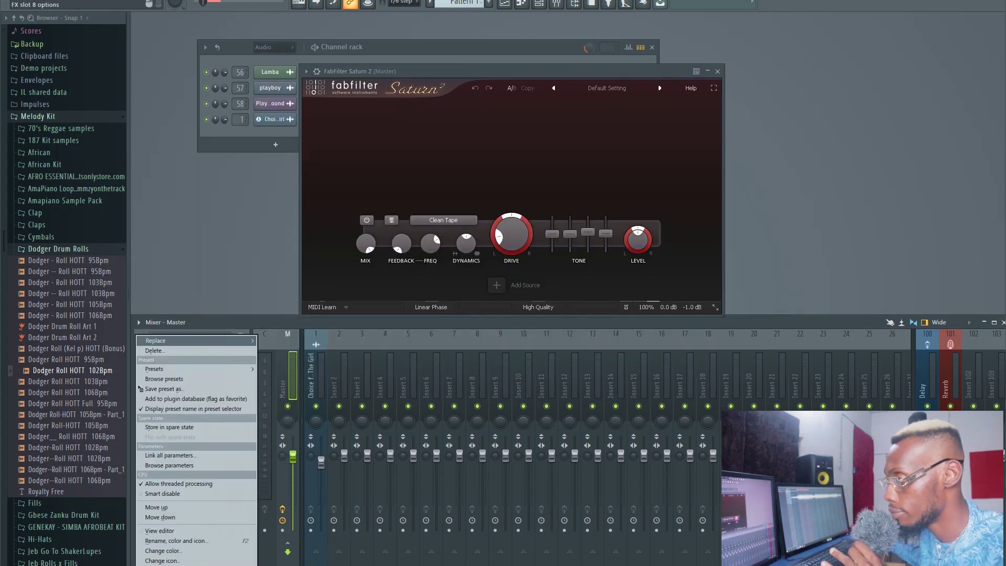
key(Escape)
click(139, 401)
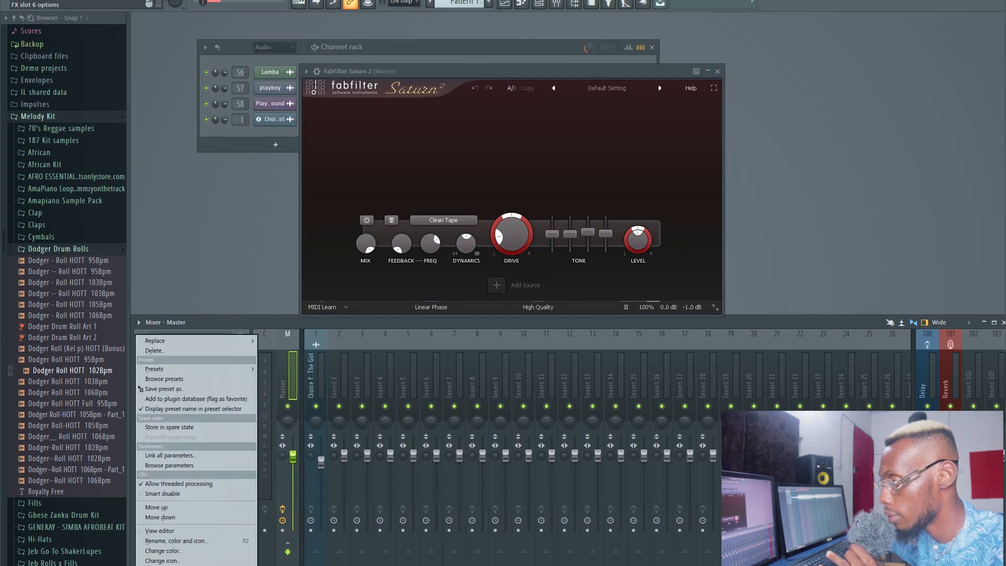
click(156, 350)
Step: Audition the track through Saturn 2 and set the Band 1 Drive to 14.26%
drag(511, 70, 541, 59)
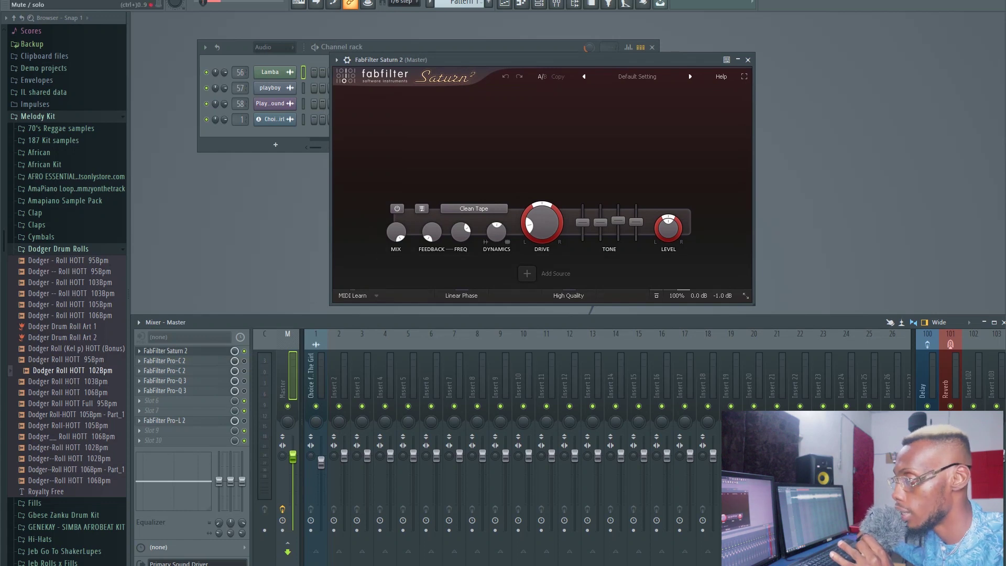
key(space)
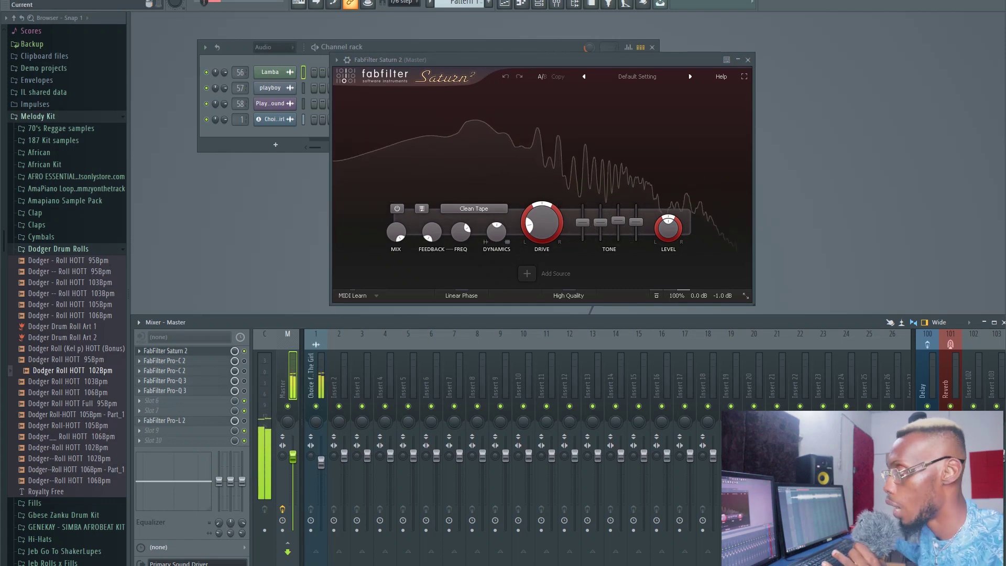
key(space)
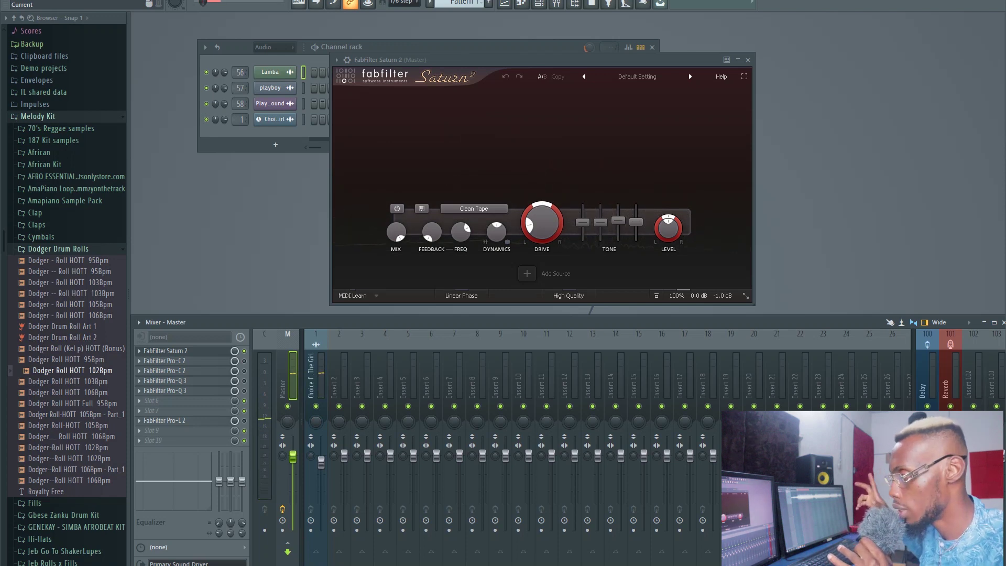
mouse_move(530, 224)
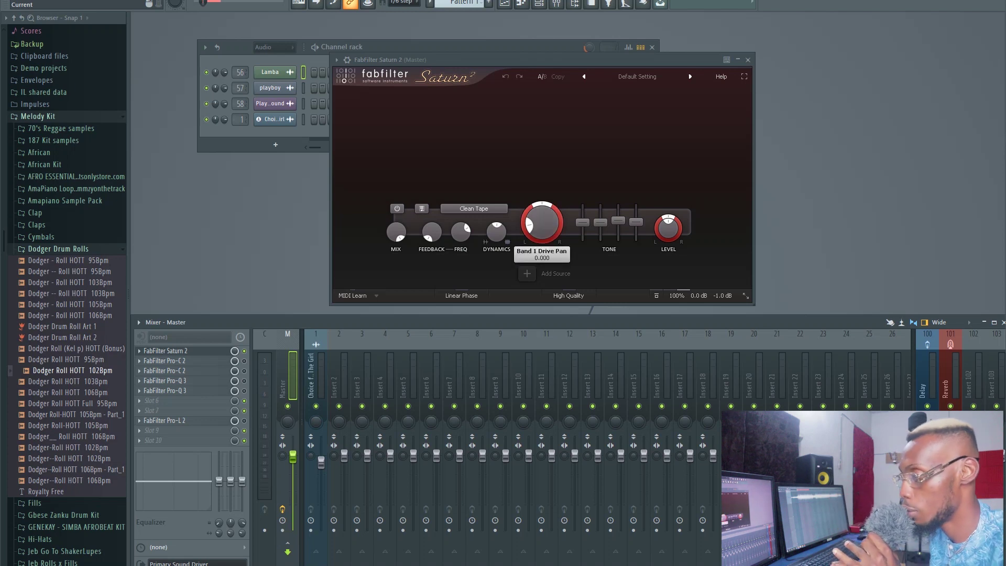
key(space)
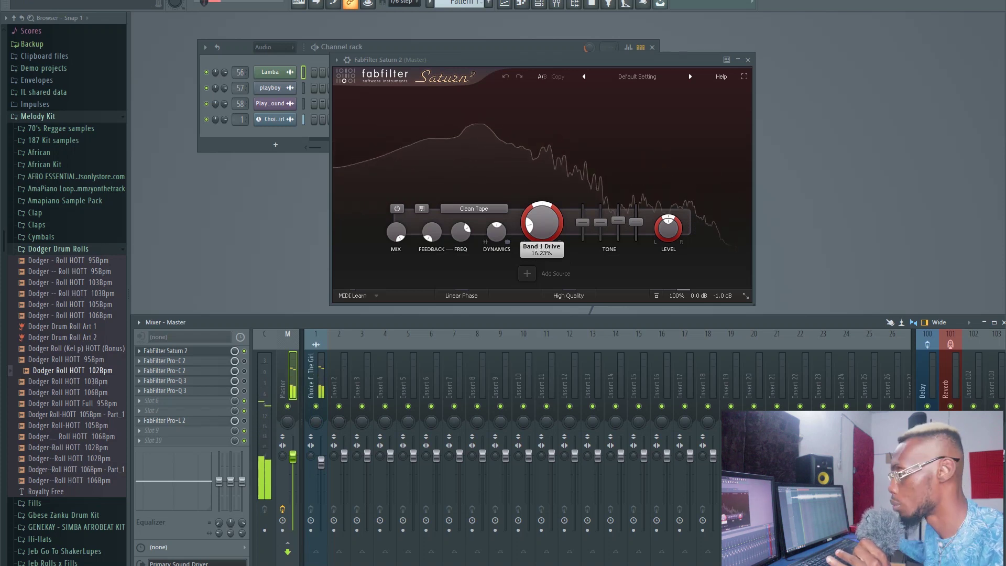
mouse_move(542, 222)
mouse_down()
mouse_move(542, 138)
mouse_move(542, 227)
mouse_up()
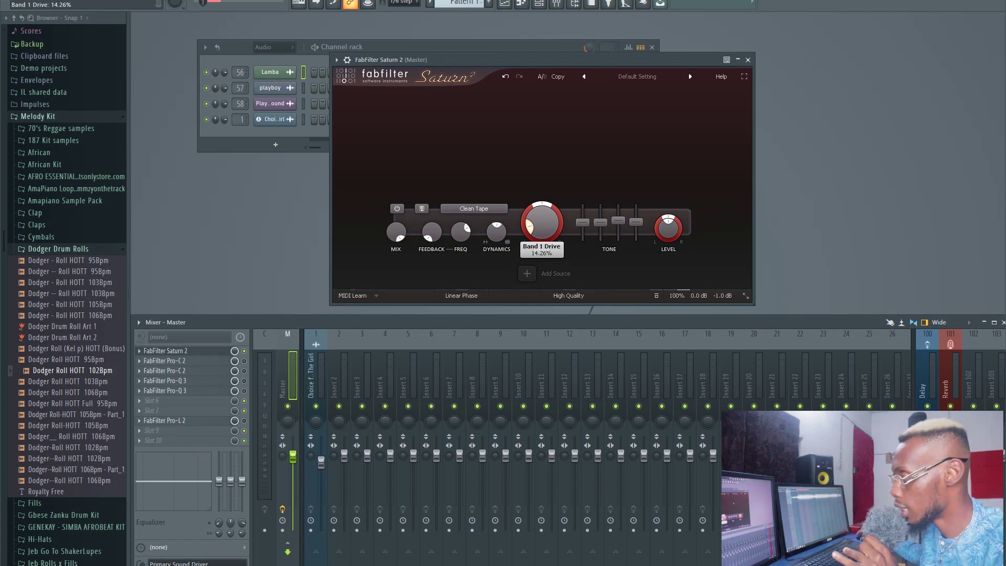
Step: Close Saturn 2 and open the first FabFilter Pro-C 2 in the master's effect chain
click(184, 351)
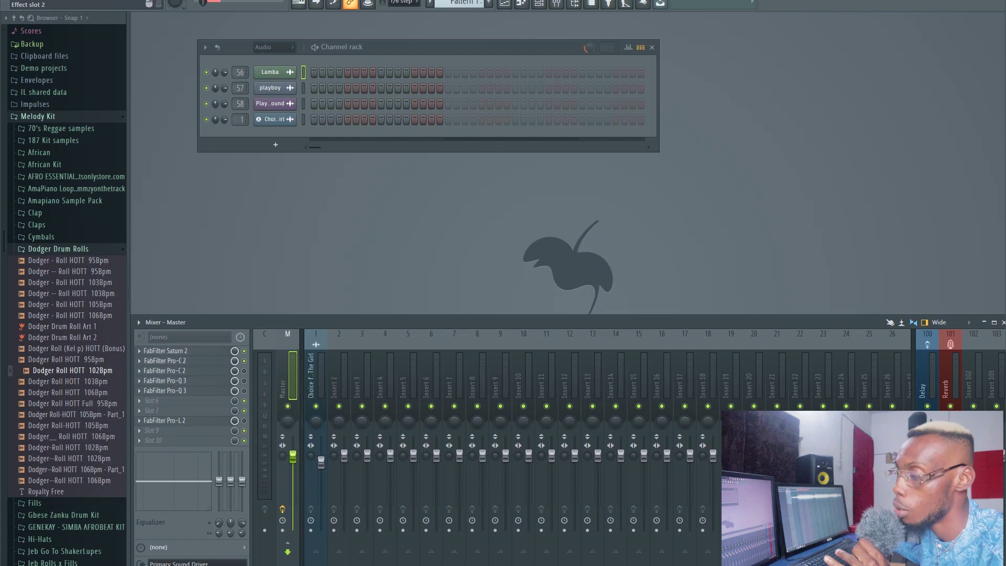
click(184, 361)
drag(506, 64, 361, 66)
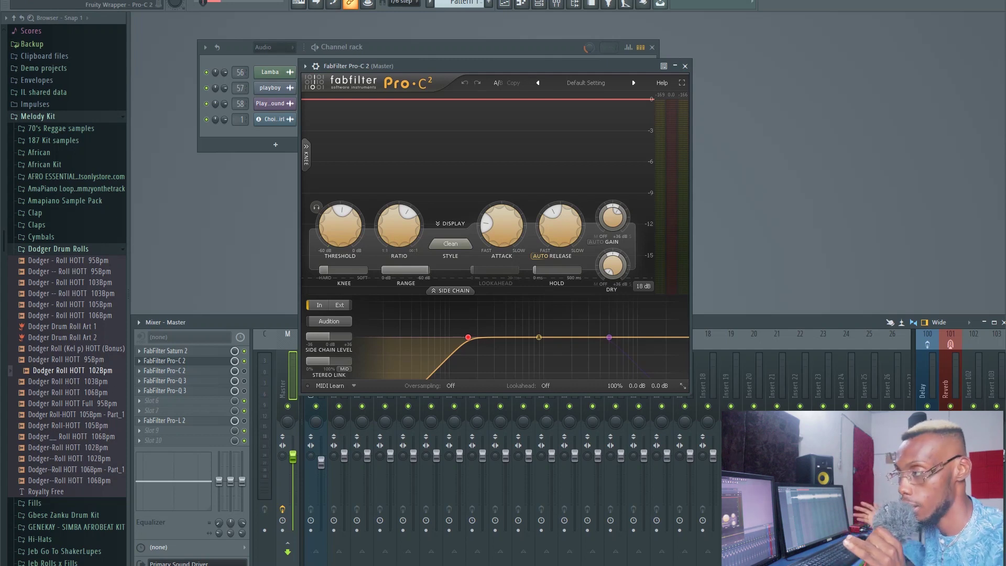
drag(495, 66, 523, 44)
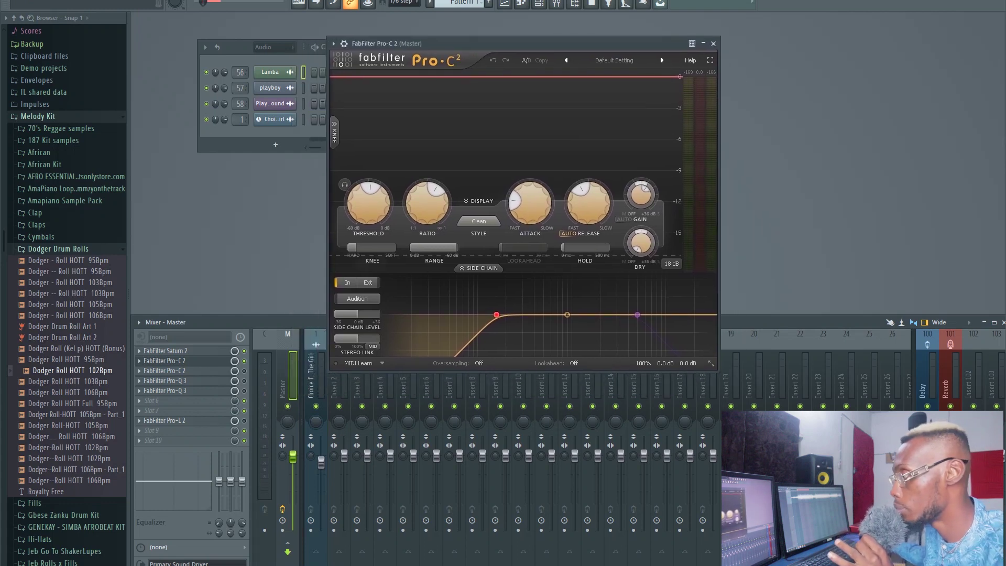
Step: Hide the side chain section of Pro-C 2 and show it again
click(479, 268)
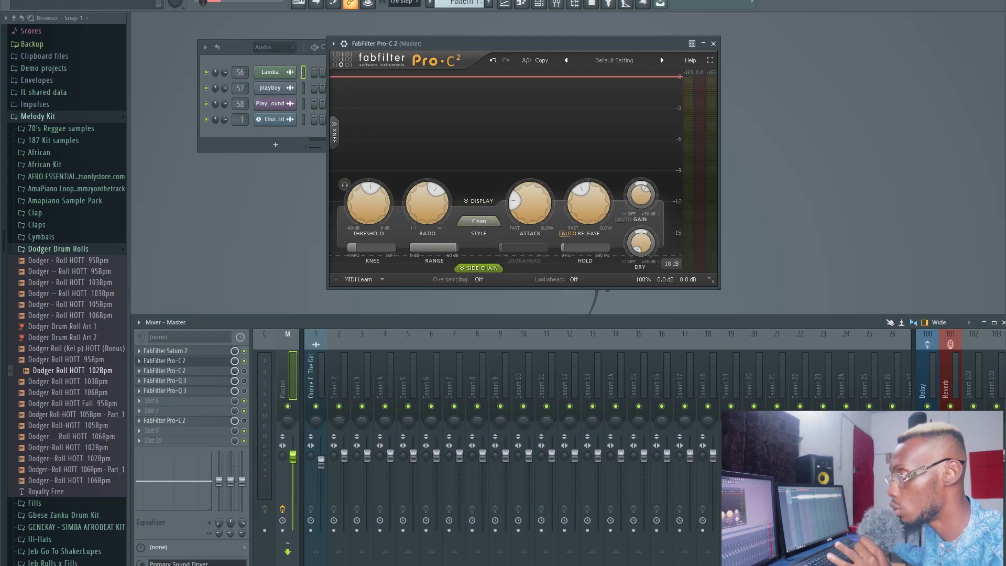
click(478, 268)
drag(503, 44, 442, 39)
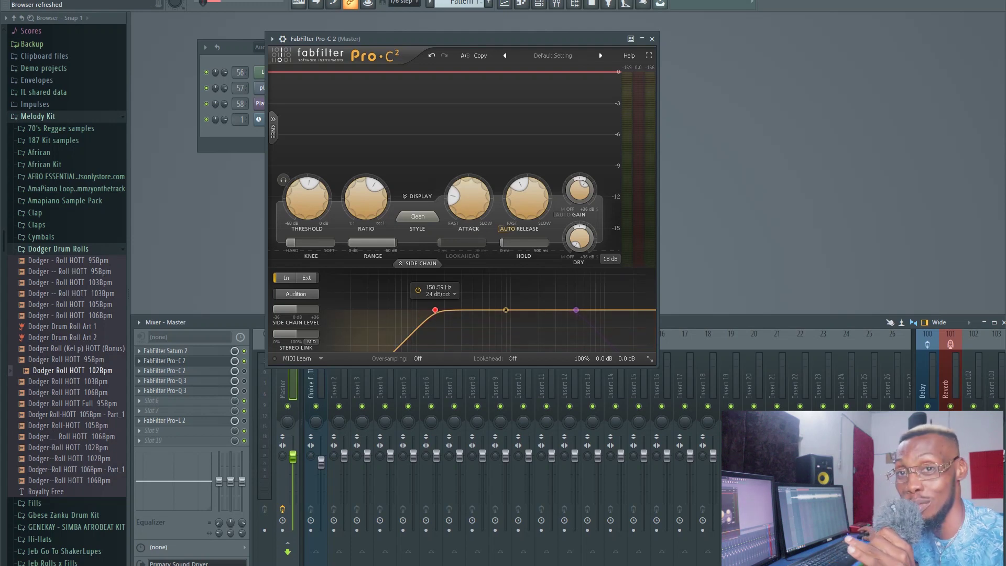
drag(461, 39, 540, 35)
Step: Inspect Pro-C 2's ratio, attack, release, side chain filter and wet gain, and play the track through the compressor
mouse_move(444, 195)
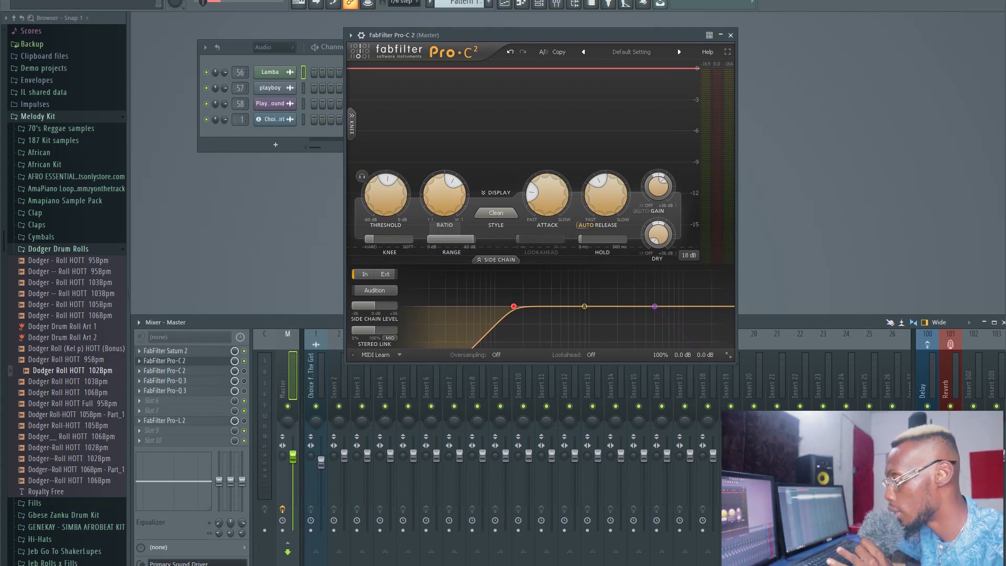
mouse_move(546, 195)
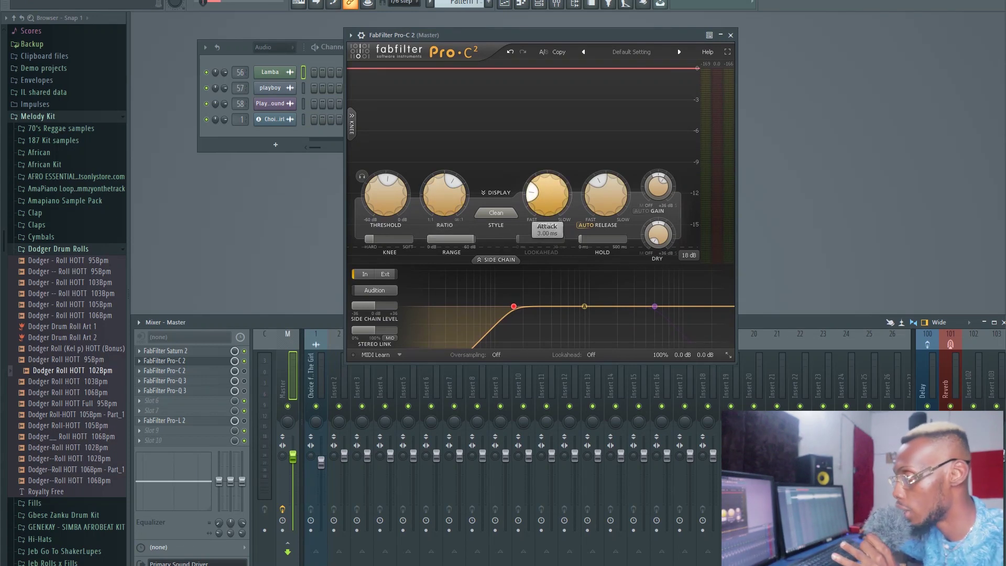
mouse_move(606, 193)
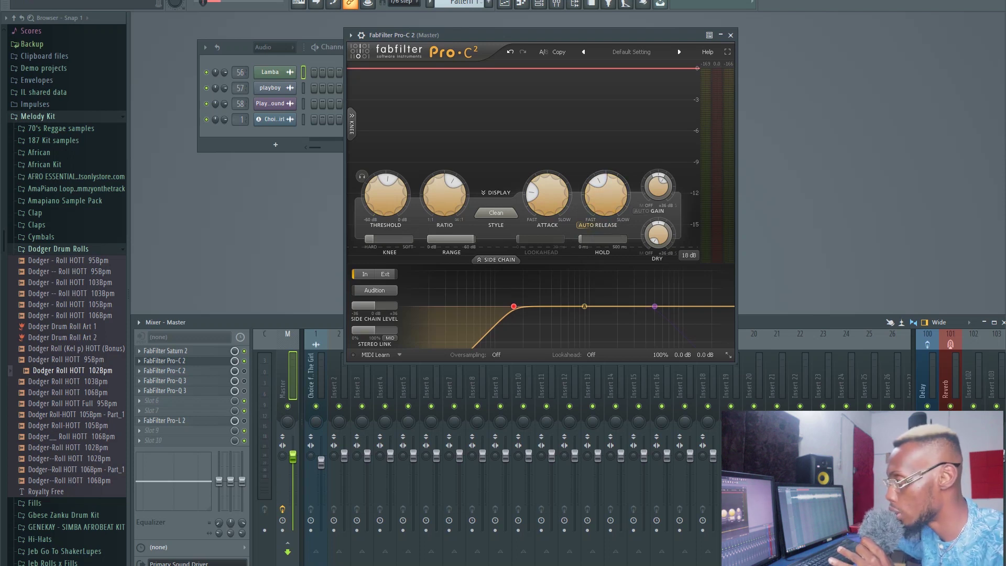
mouse_move(513, 306)
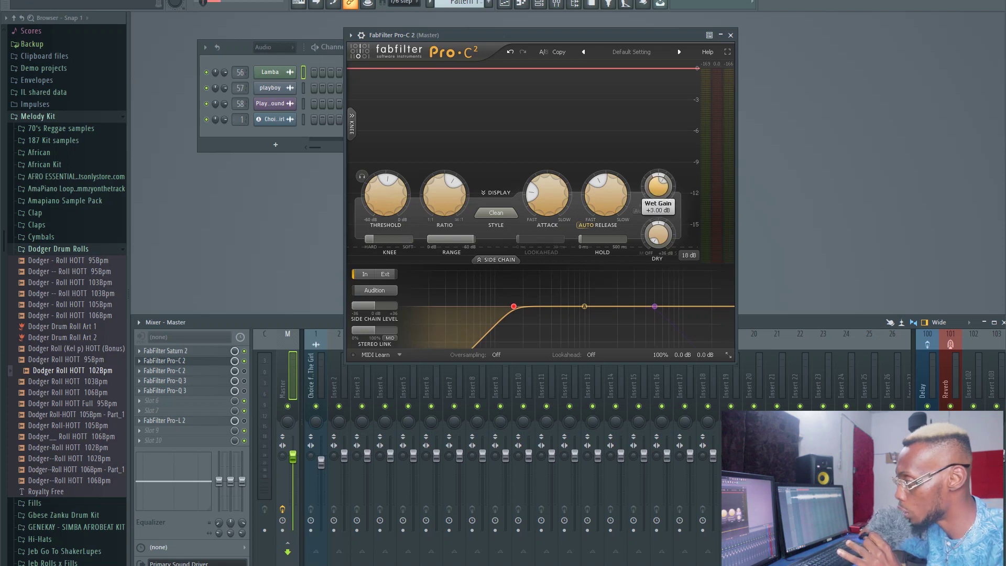
mouse_move(658, 185)
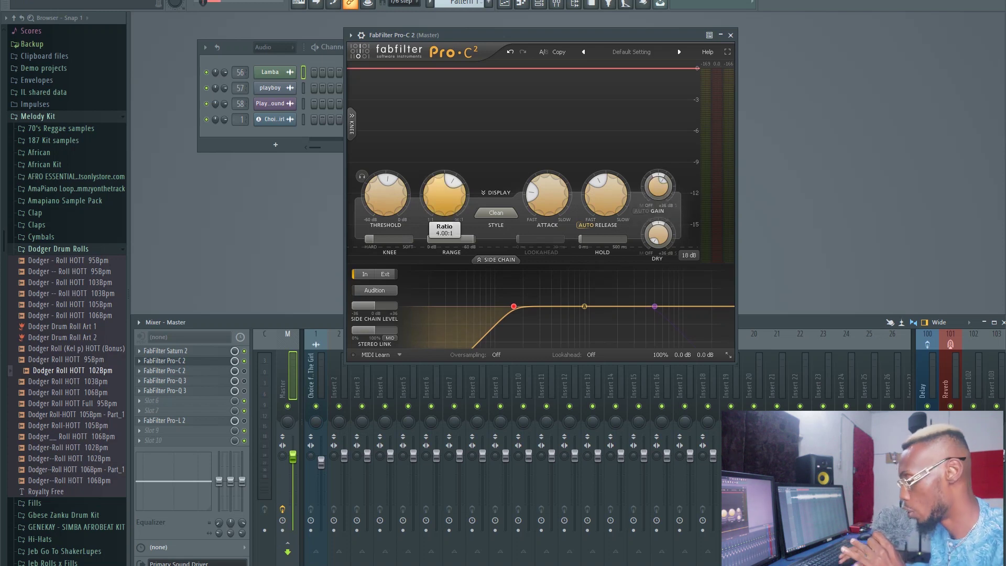
key(space)
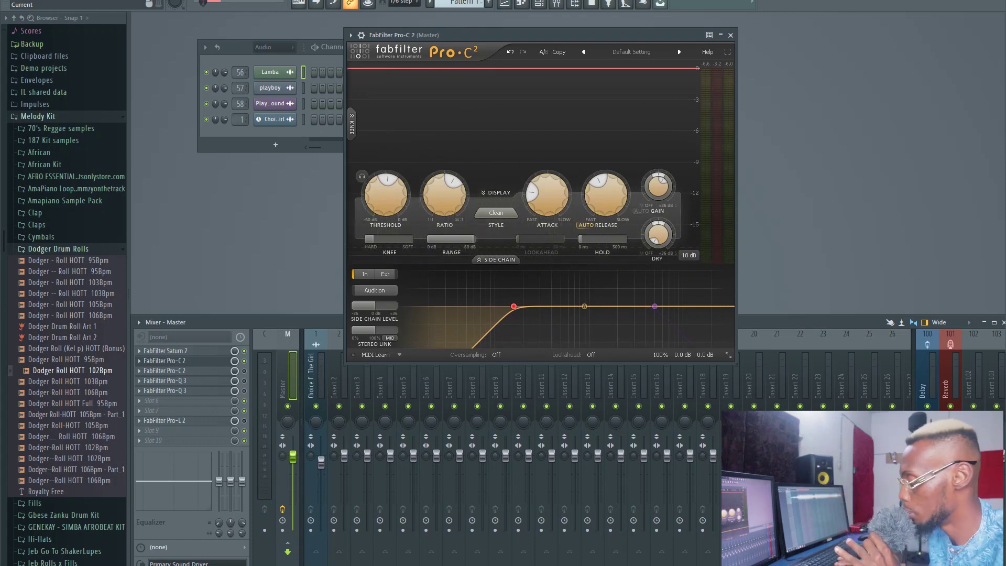
Step: Stop playback, close the first Pro-C 2, and enable and open the second Pro-C 2 in the master's effect chain
key(space)
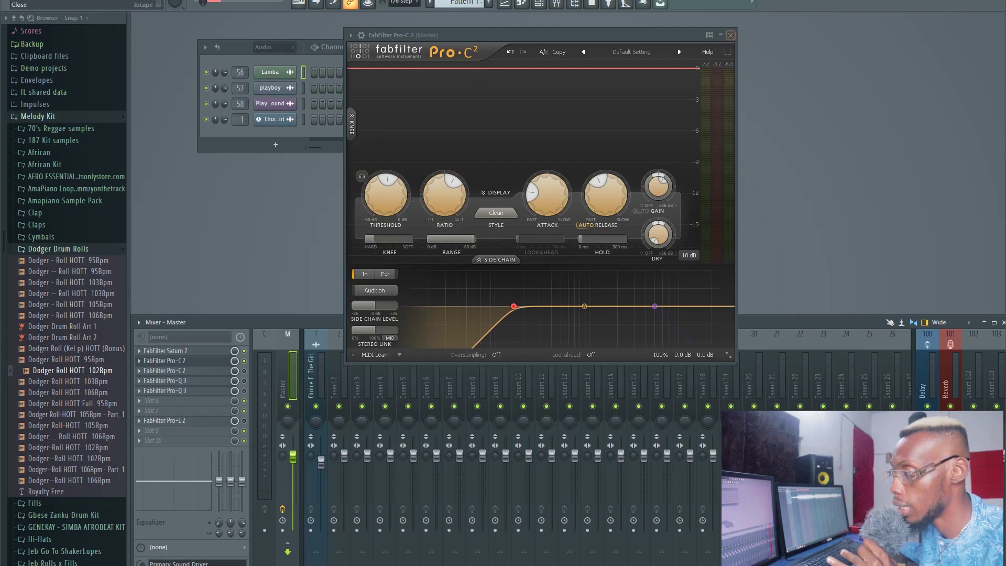
click(730, 35)
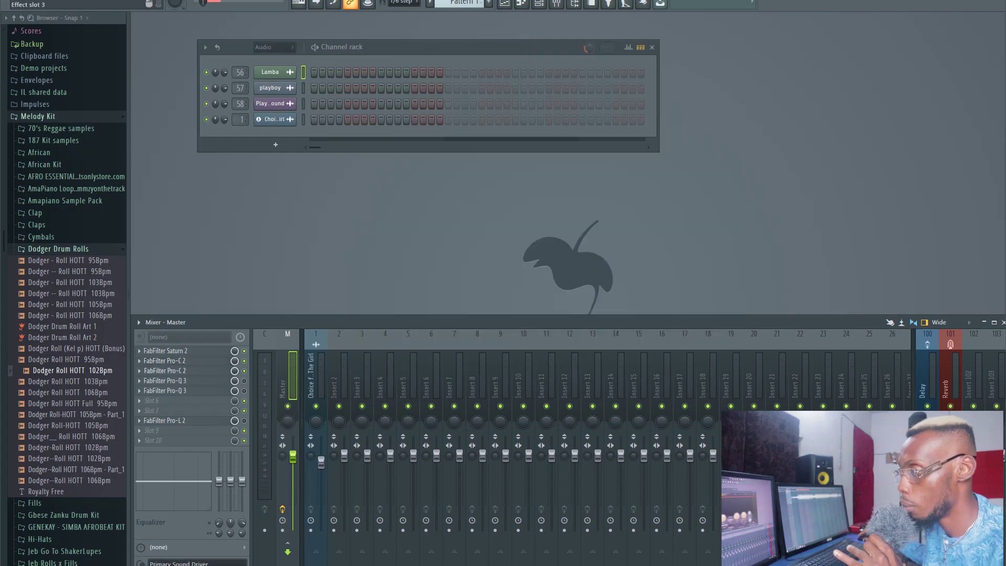
click(244, 370)
click(186, 370)
Step: Inspect the second Pro-C 2's threshold and ratio and play the track through it
drag(591, 63, 478, 42)
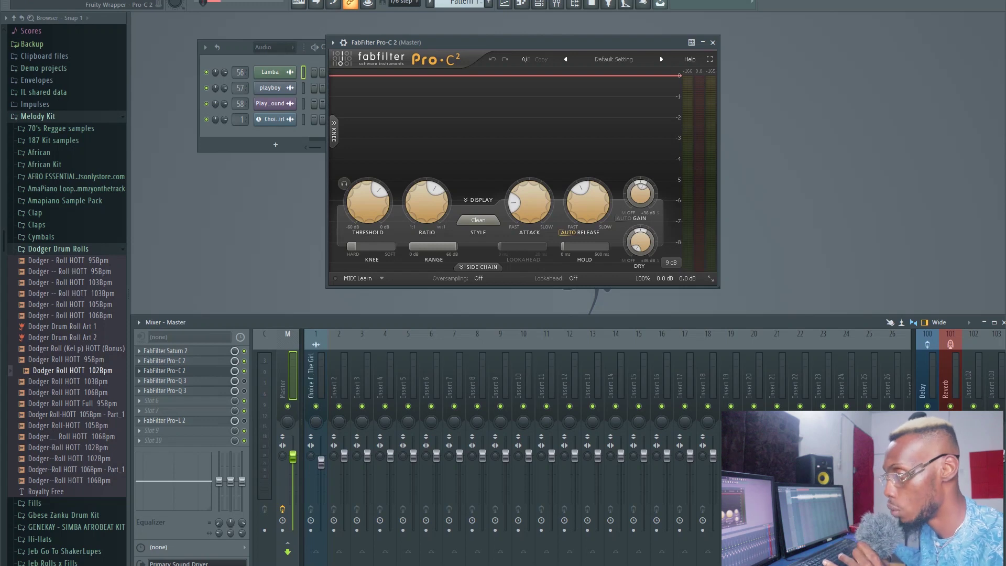
mouse_move(478, 42)
mouse_down()
mouse_move(449, 41)
mouse_move(468, 40)
mouse_up()
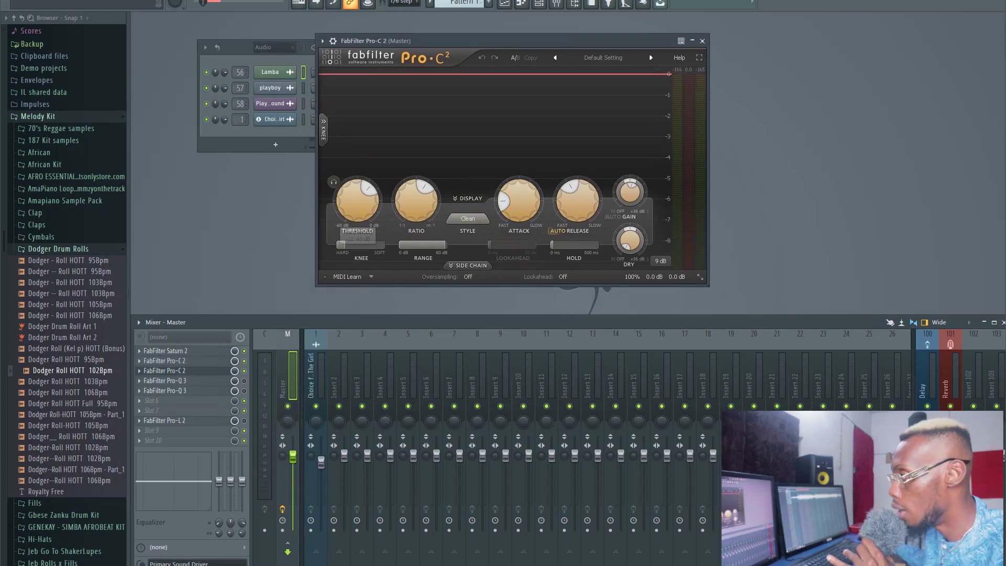
drag(519, 40, 525, 34)
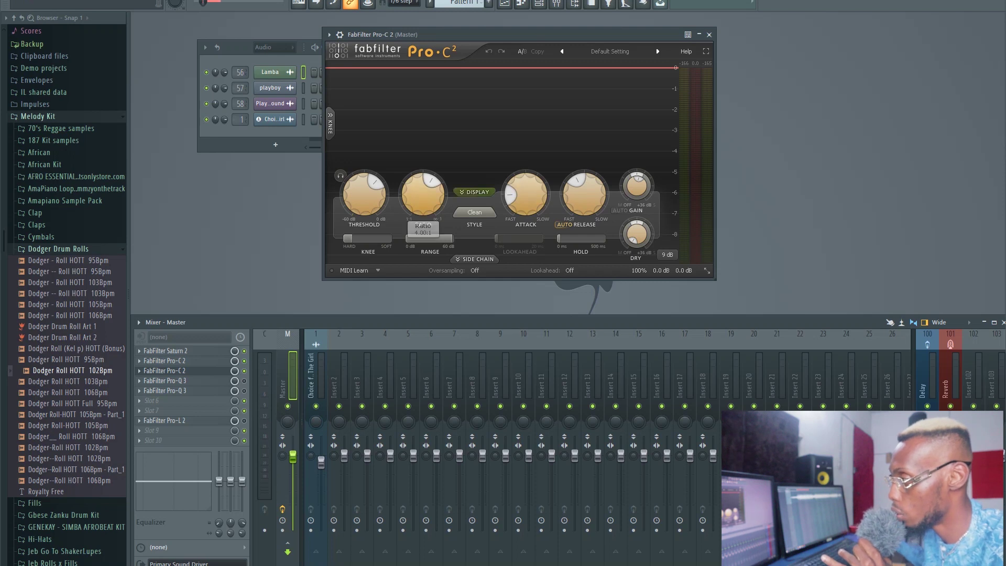
key(space)
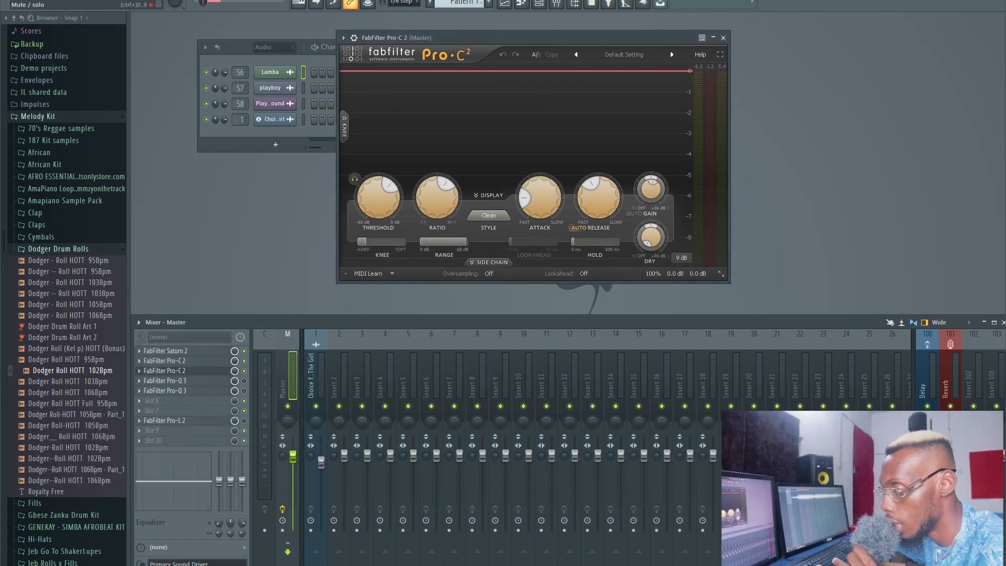
Step: Enable and open the first FabFilter Pro-Q 3 in the master's effect chain
click(244, 380)
click(169, 380)
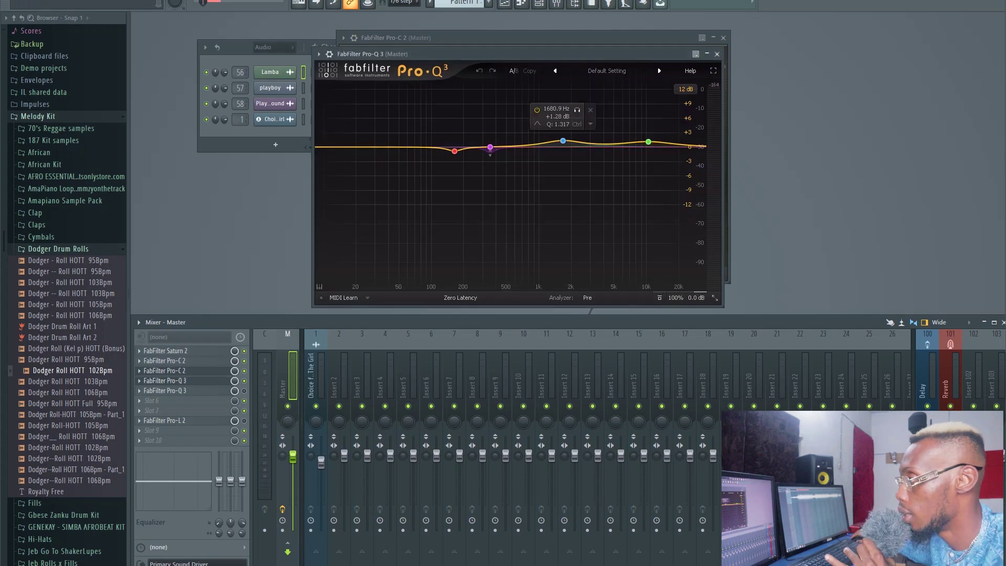
drag(471, 54, 490, 75)
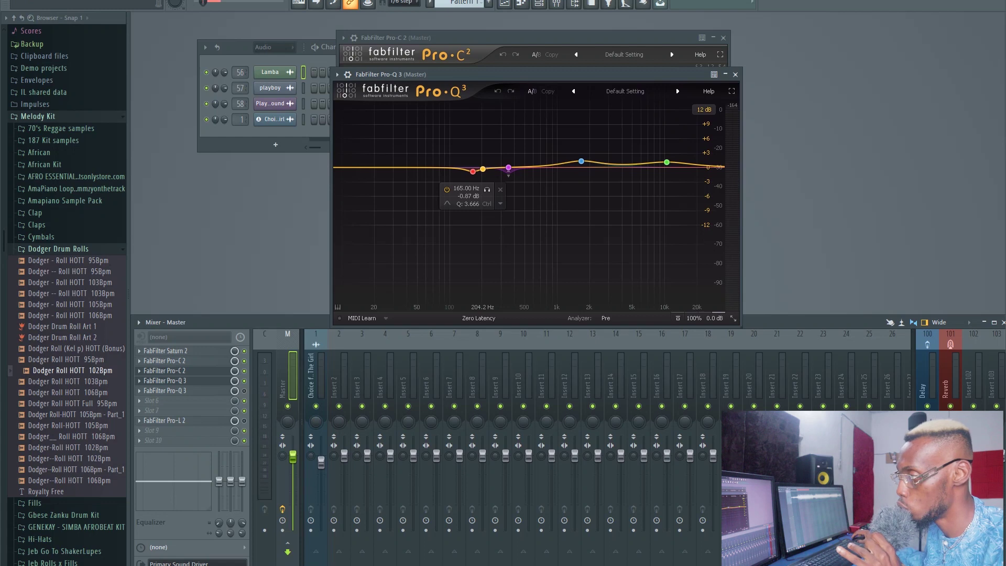
Step: Try a boosted bell band at about 74 Hz with about +9.27 dB of gain in Pro-Q 3 and remove it
drag(426, 167, 435, 123)
scroll(430, 156, up, 2)
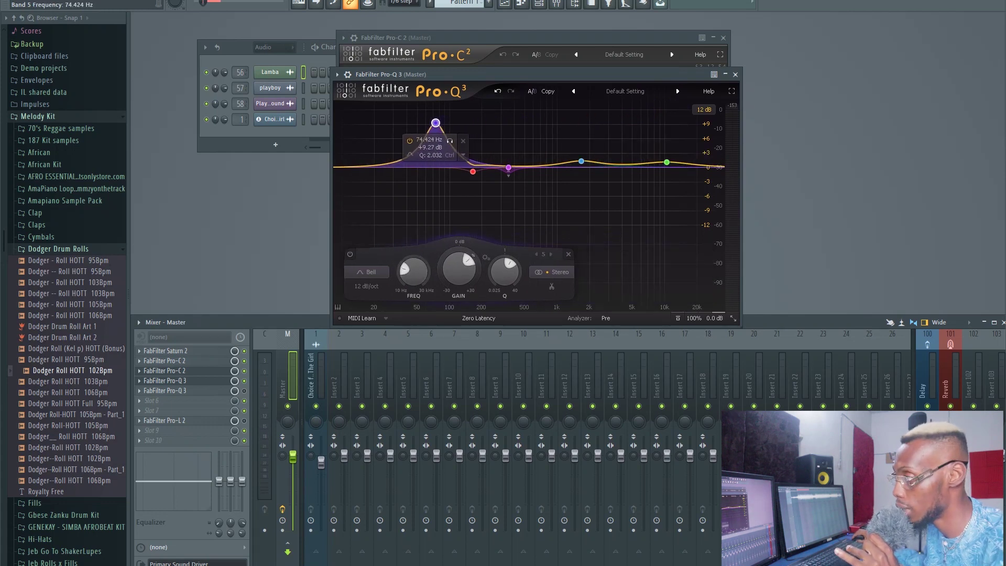
click(463, 140)
Step: Play the track and audition the 165 Hz cut band of Pro-Q 3 in solo, then end the solo
double_click(478, 171)
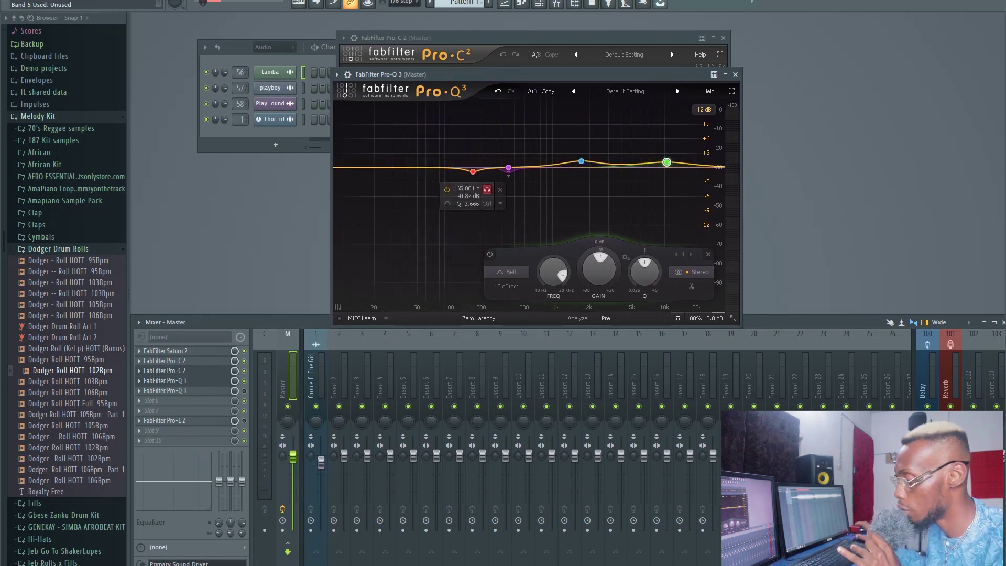
key(space)
click(487, 189)
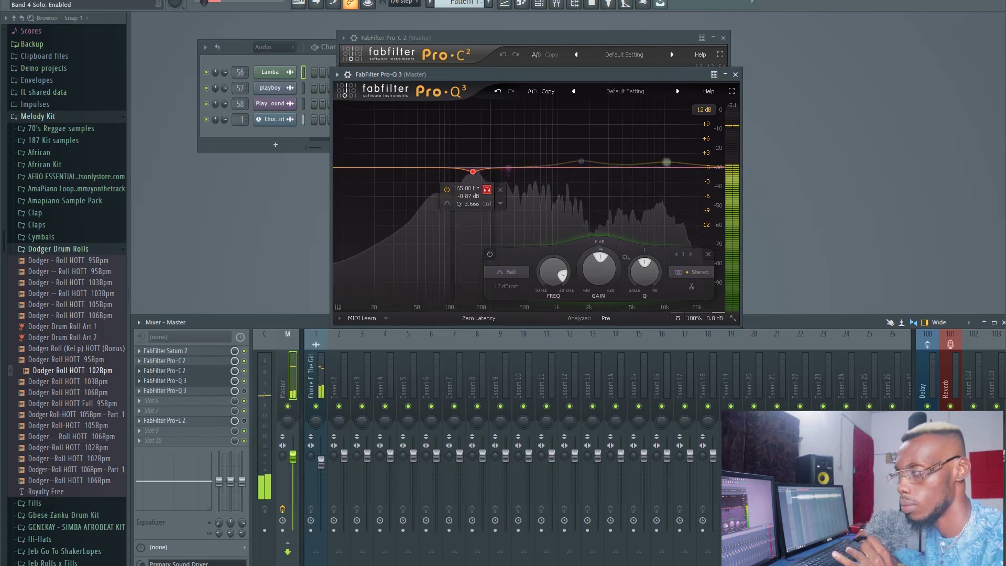
click(487, 189)
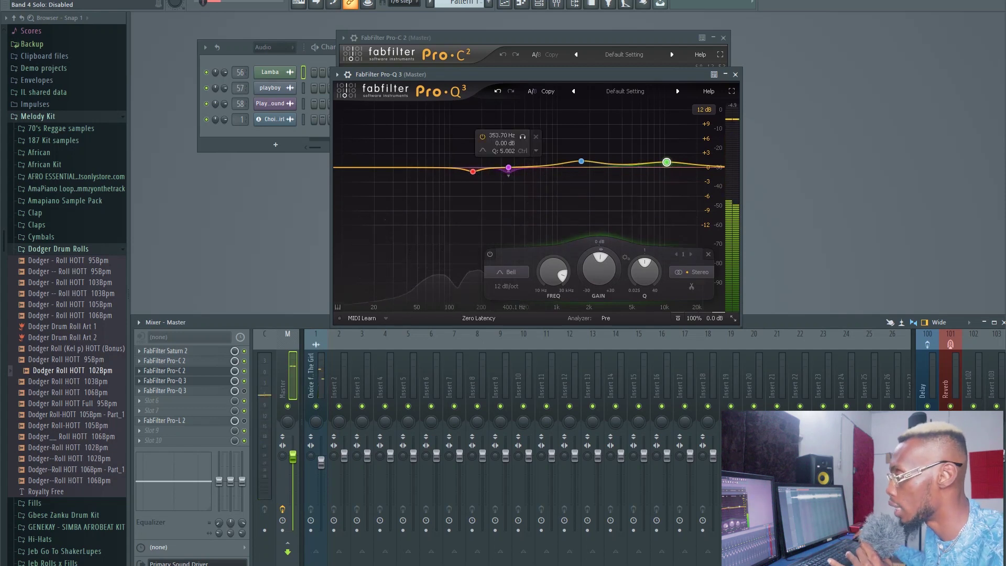
Step: Audition the dynamic 353.70 Hz band in solo during playback, and stop the track
click(508, 168)
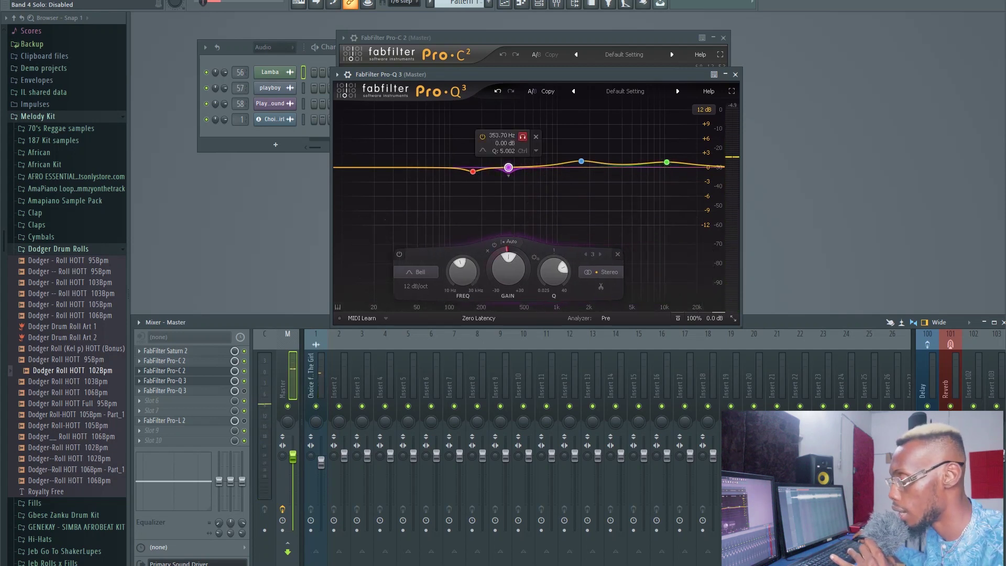
click(523, 137)
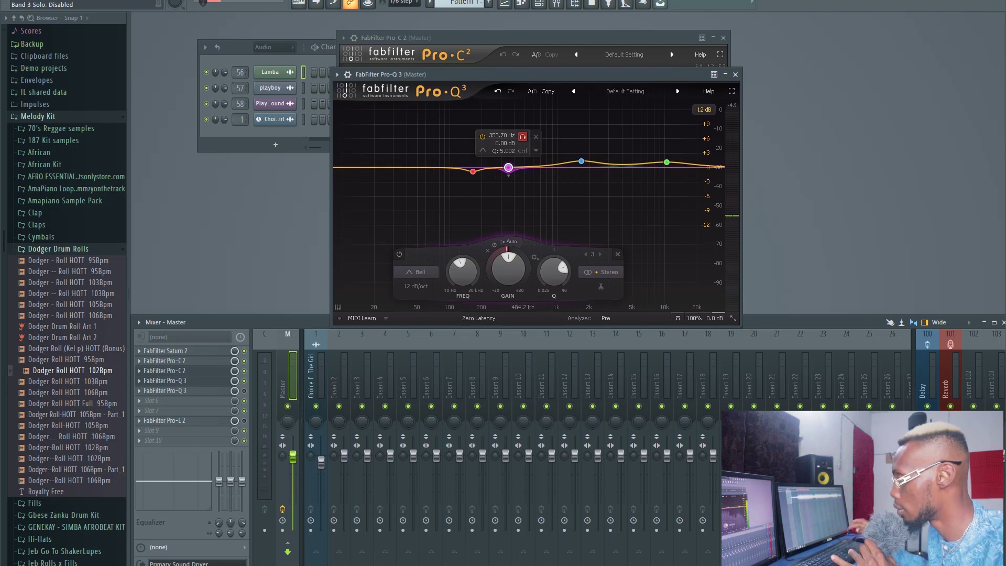
key(space)
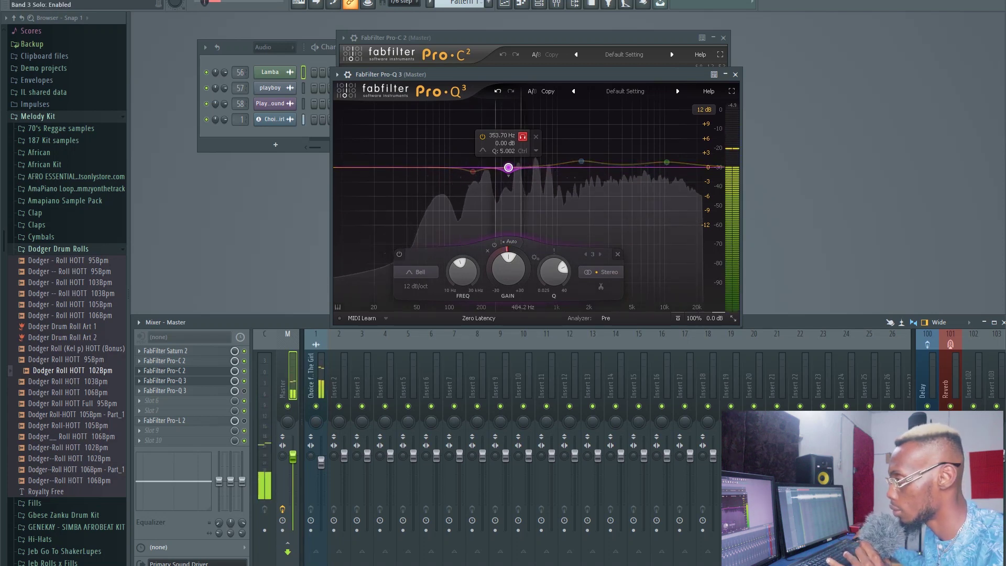
click(522, 136)
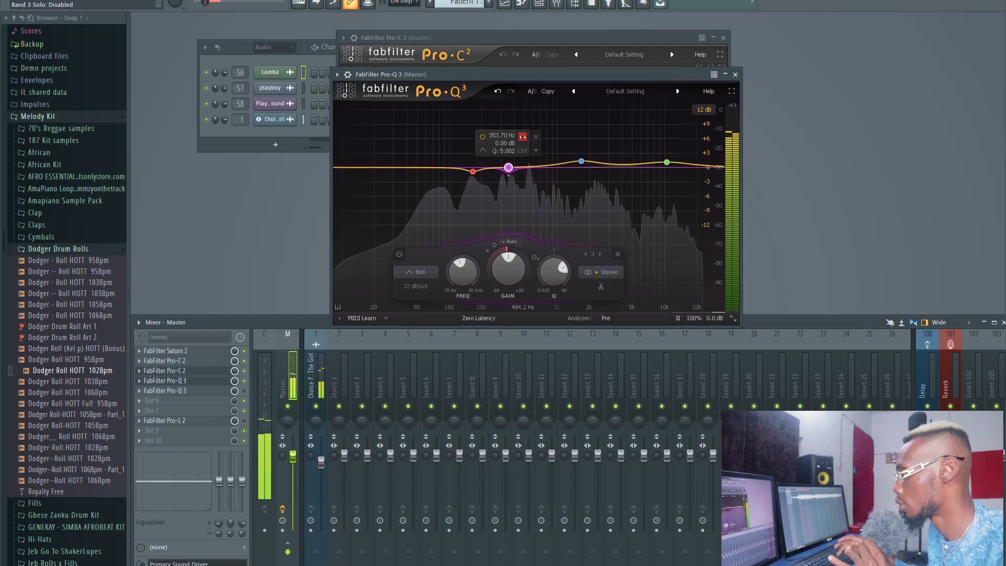
key(space)
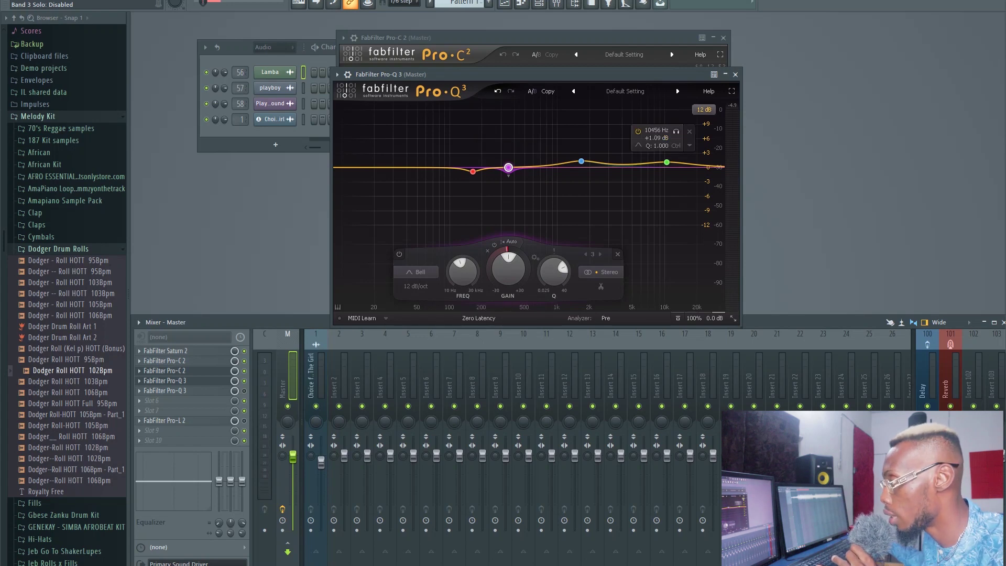
Step: Set the display range of the first Pro-Q 3 to 6 dB
scroll(703, 110, up, 1)
scroll(704, 109, down, 3)
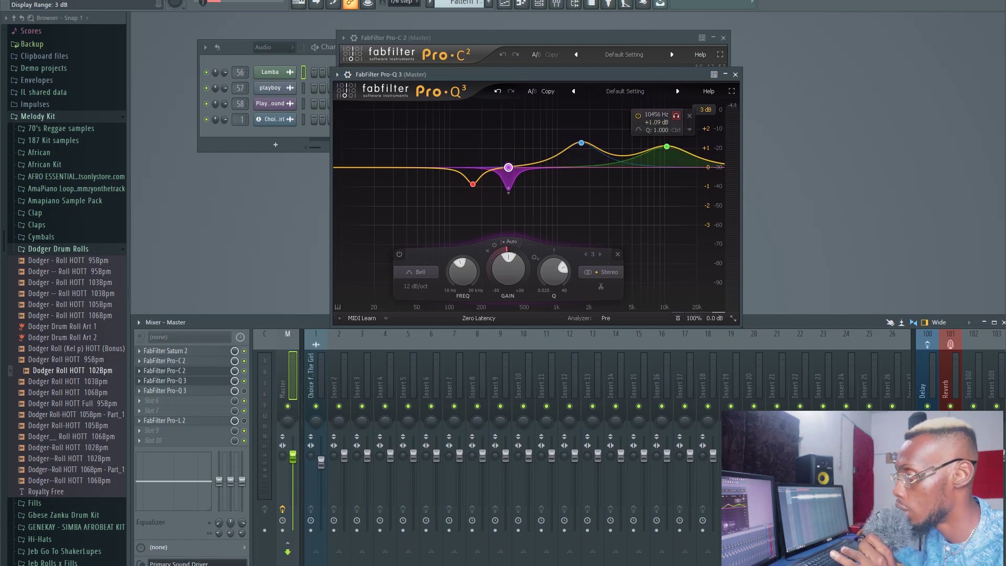
click(703, 109)
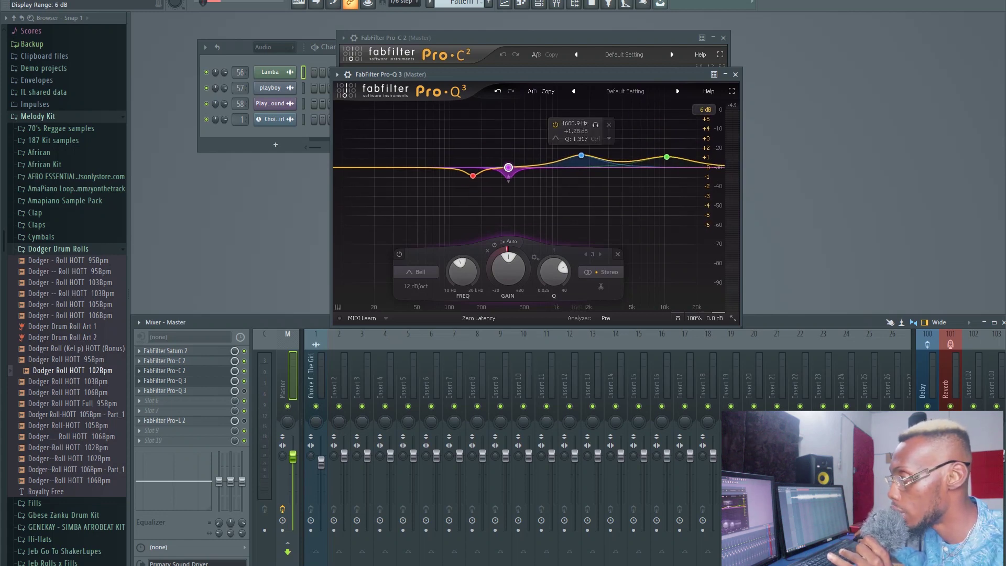
Step: Select the 1680.9 Hz boost band, audition it in solo, and stop playback
click(581, 155)
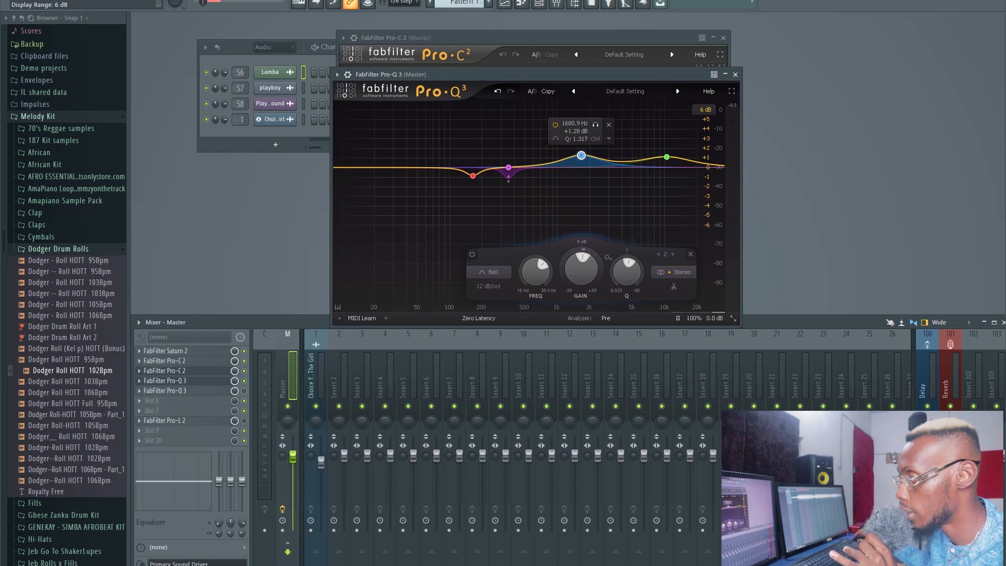
click(595, 124)
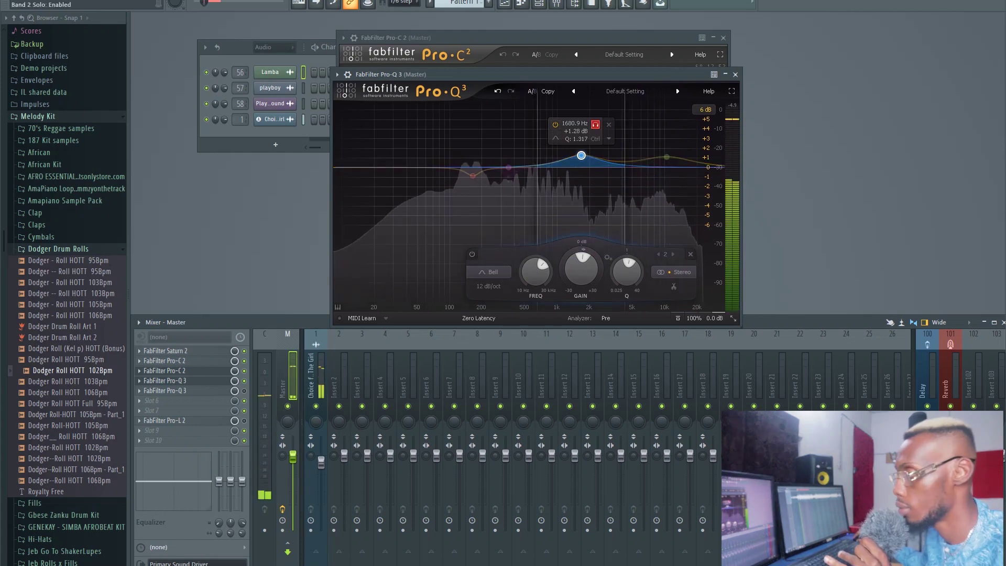
click(595, 124)
key(space)
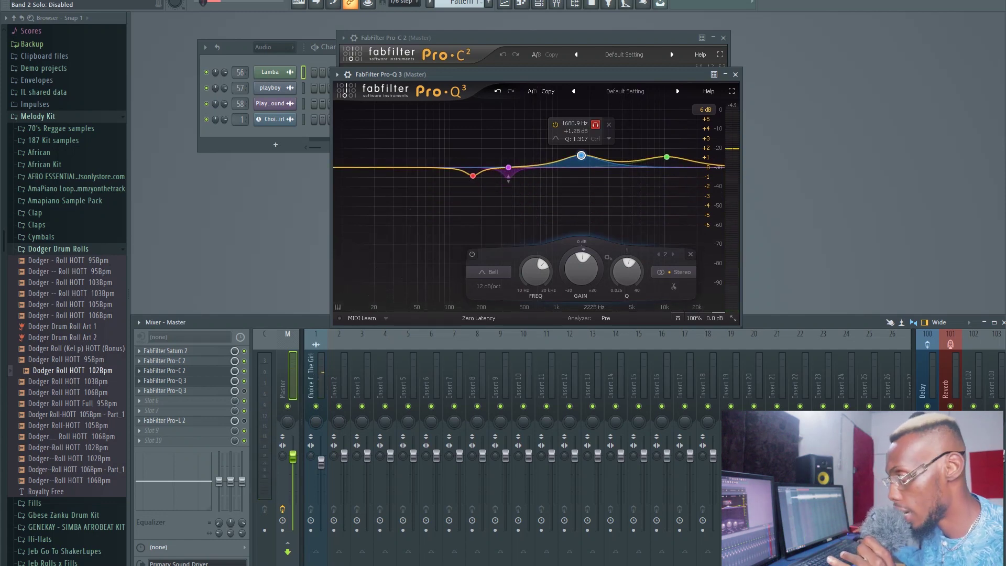
Step: Select the 10456 Hz boost band and audition it in solo while the track plays
click(667, 157)
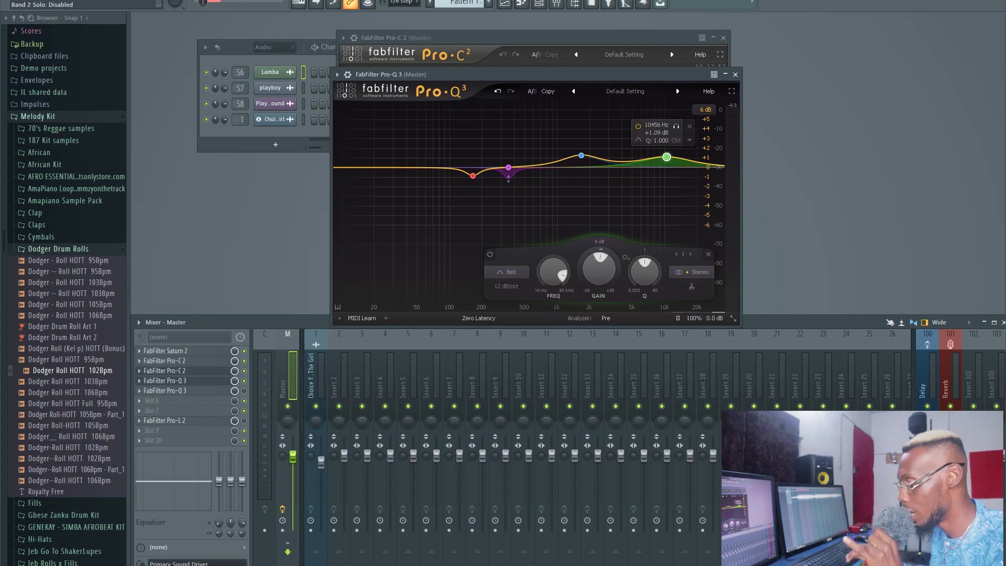
key(space)
click(676, 126)
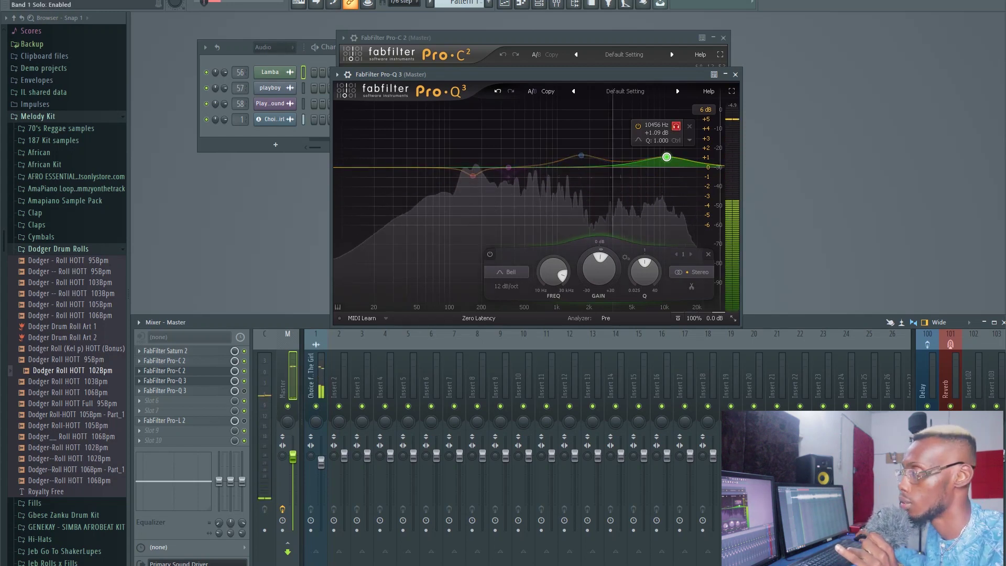
click(676, 126)
key(space)
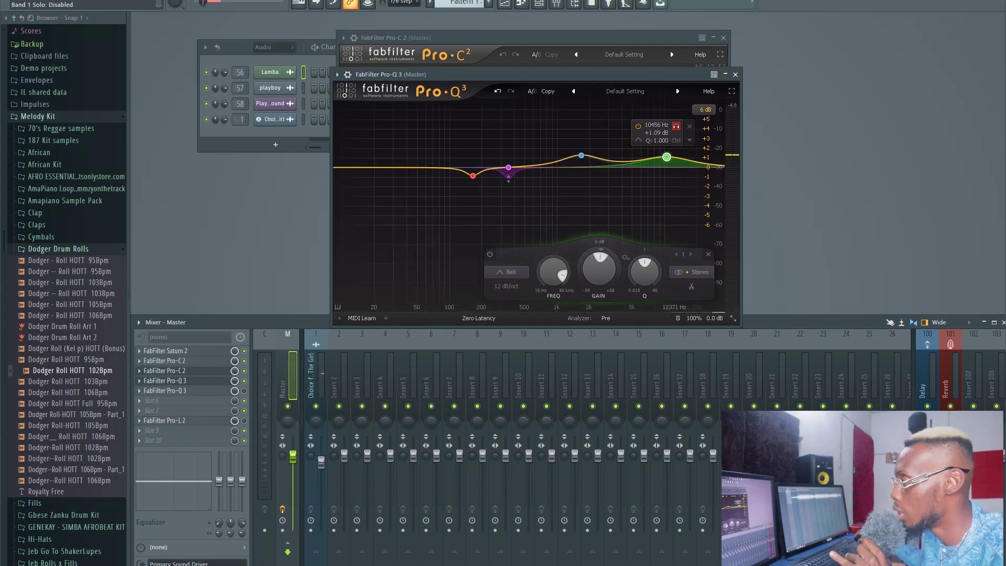
Step: Close the first Pro-Q 3, and open and enable the second Pro-Q 3 in the master's effect chain
click(735, 74)
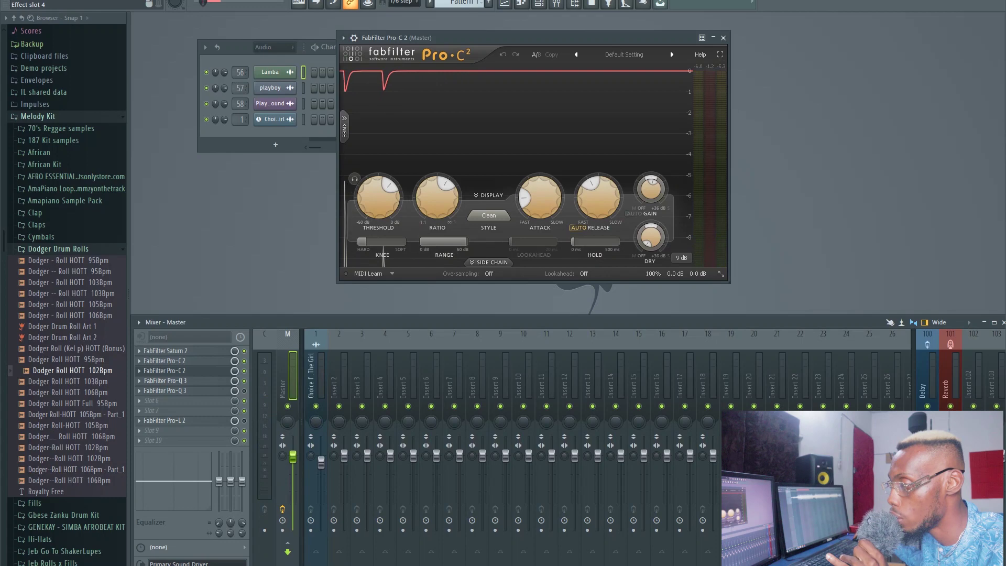
click(183, 391)
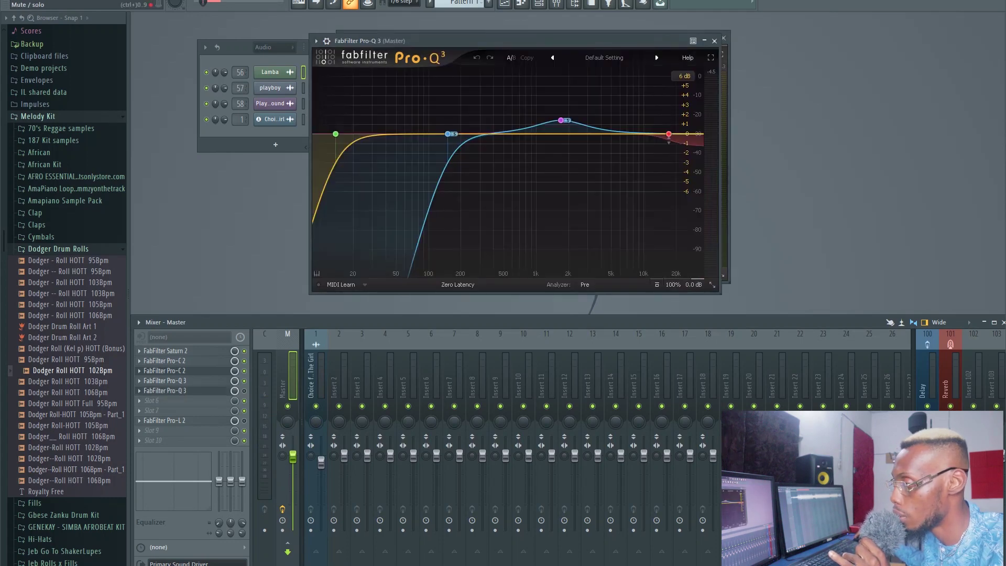
click(244, 390)
drag(461, 40, 529, 50)
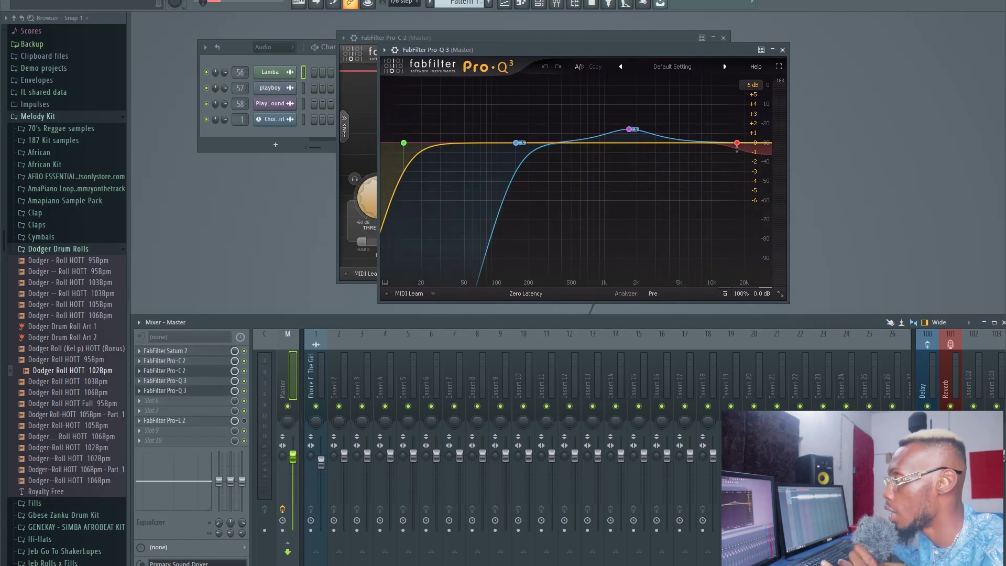
Step: Inspect the second Pro-Q 3's side low cut and audition its 13.689 Hz stereo low cut in solo during playback
click(516, 143)
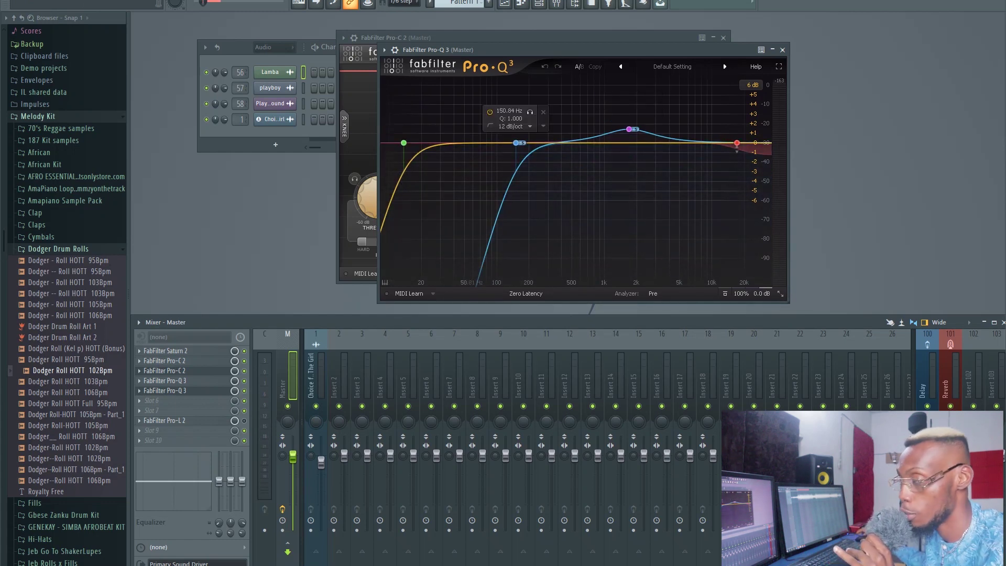
drag(577, 50, 587, 52)
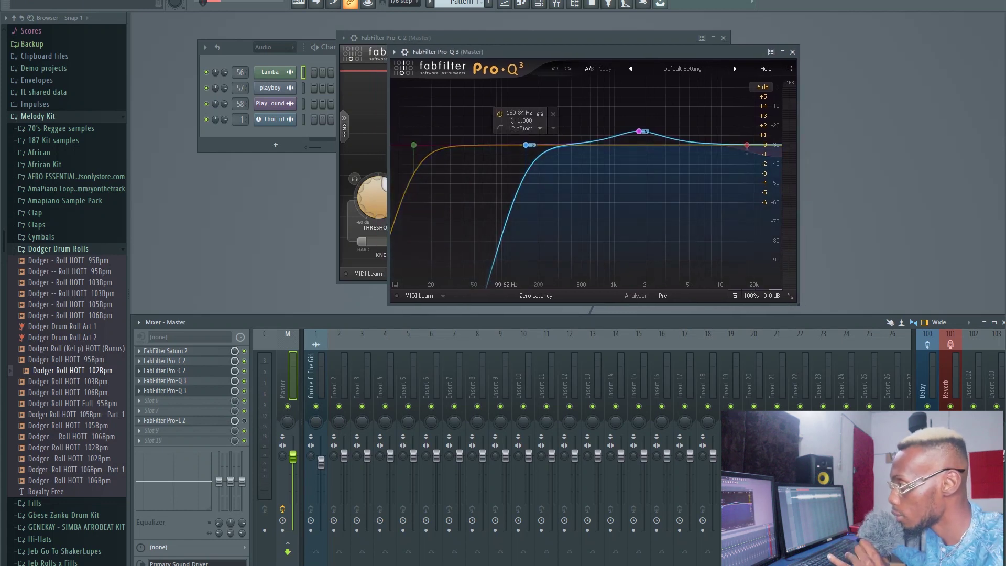
click(413, 145)
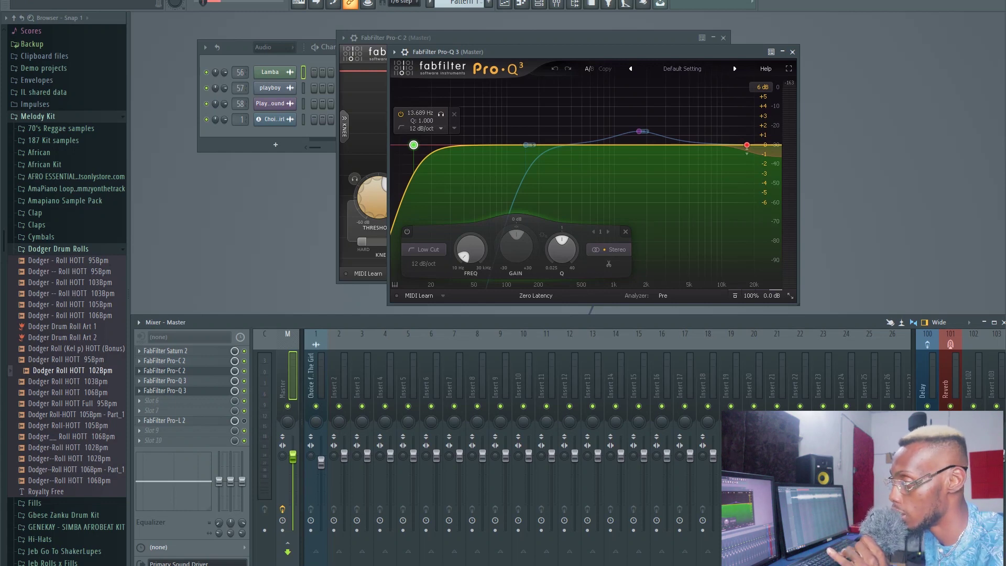
key(space)
click(441, 114)
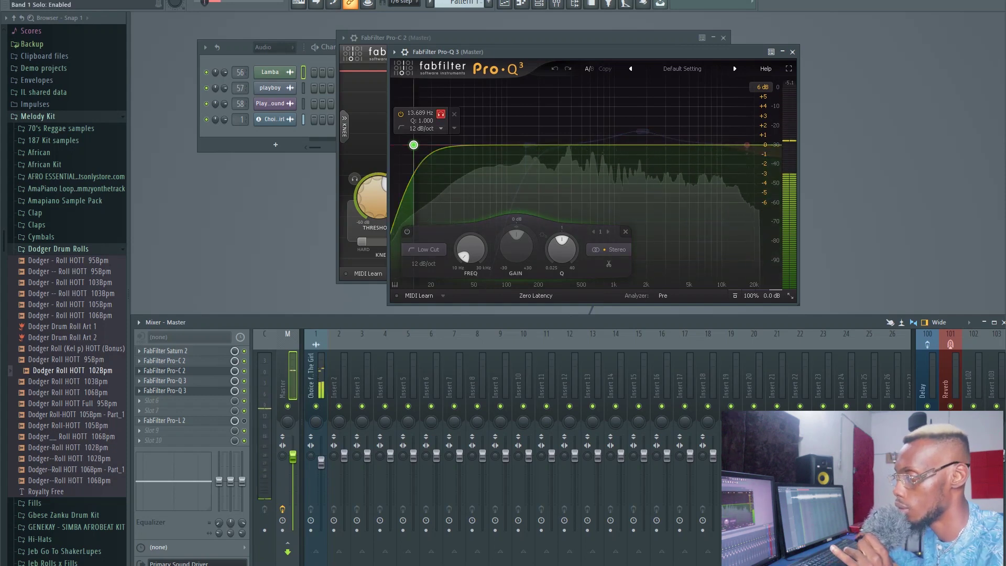
click(440, 113)
key(space)
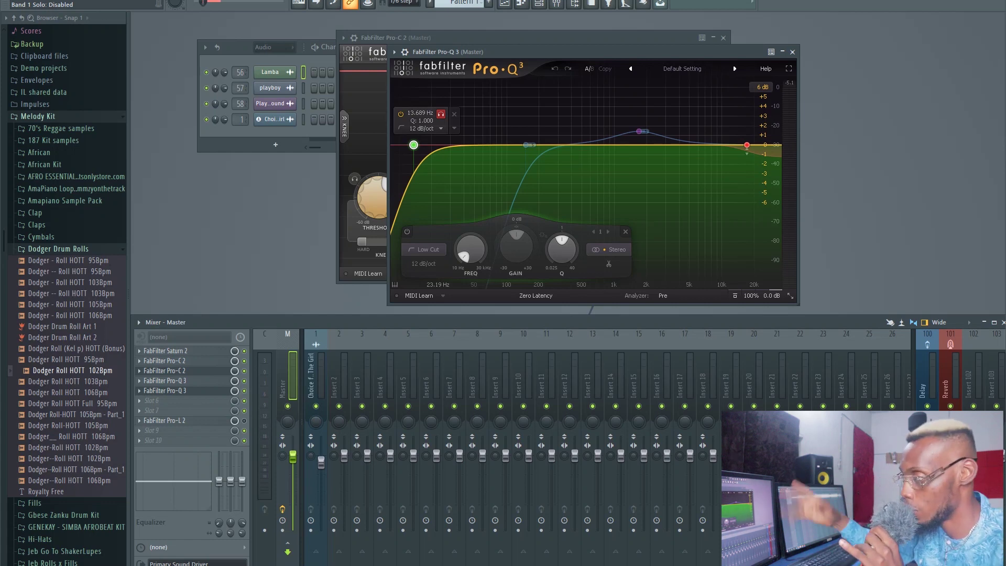
Step: Select the second Pro-Q 3's 150.84 Hz low cut and choose Side as its stereo placement
click(525, 144)
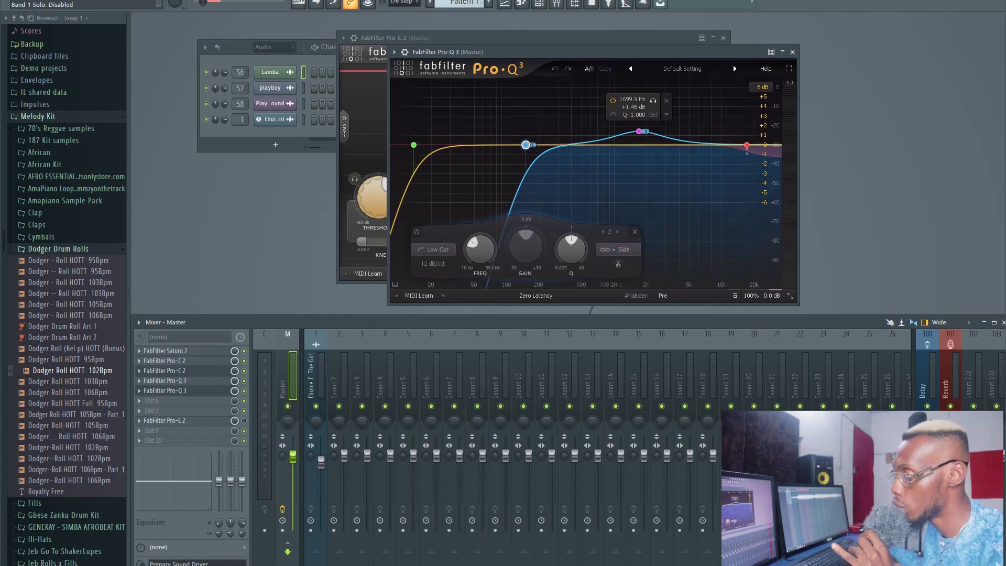
click(618, 249)
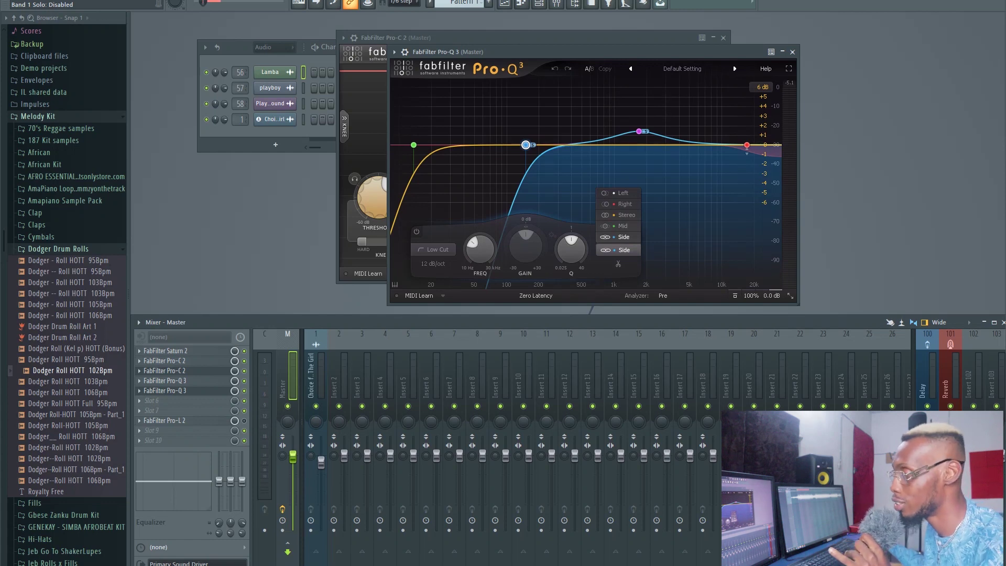
click(618, 237)
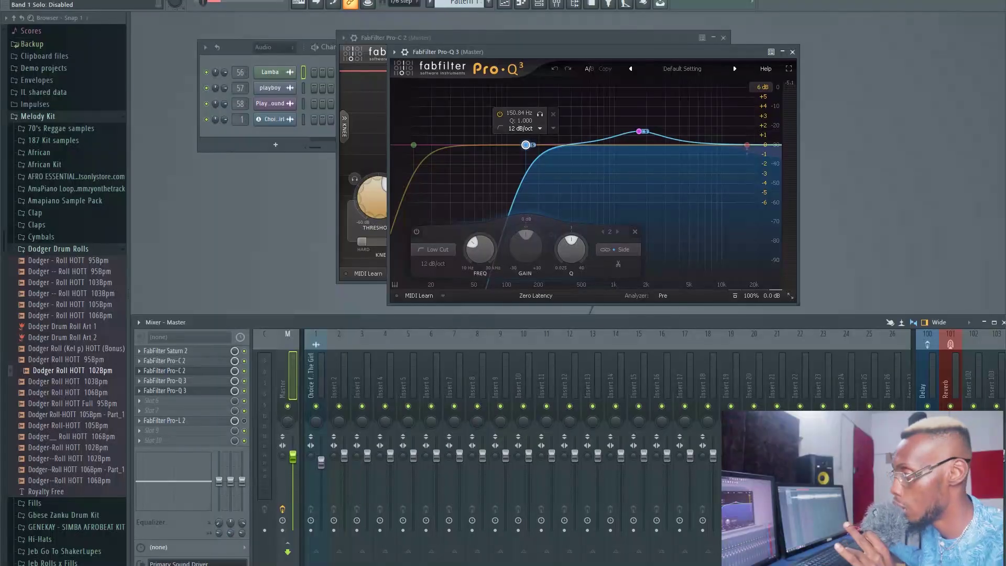
Step: Audition the side low cut in solo during playback while raising its frequency to 197.42 Hz
click(539, 114)
key(space)
mouse_move(526, 145)
mouse_down()
mouse_move(575, 145)
mouse_move(464, 144)
mouse_move(538, 144)
mouse_up()
click(552, 113)
key(space)
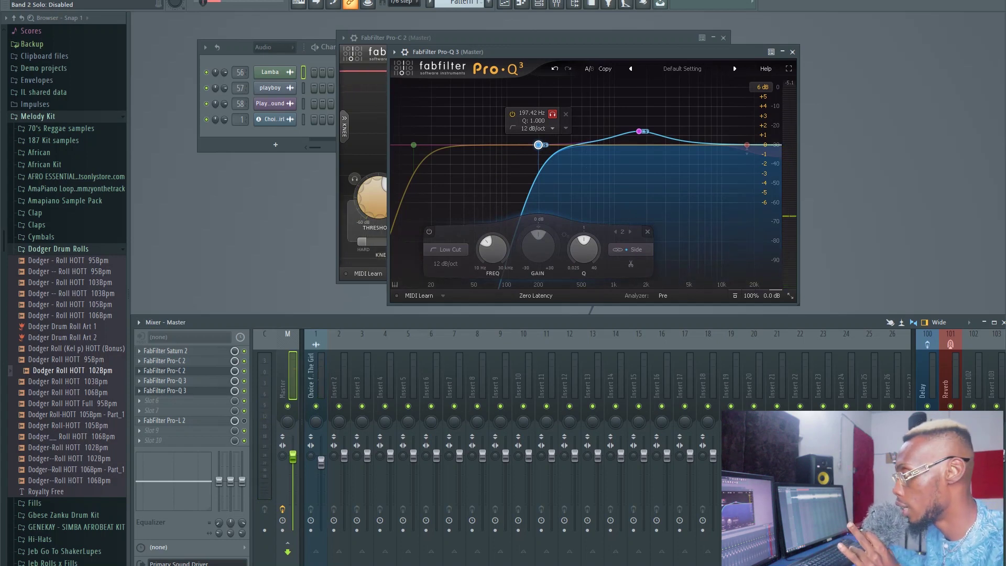
Step: Select the 1699.9 Hz side bell boost and audition it in solo while the track plays
click(638, 131)
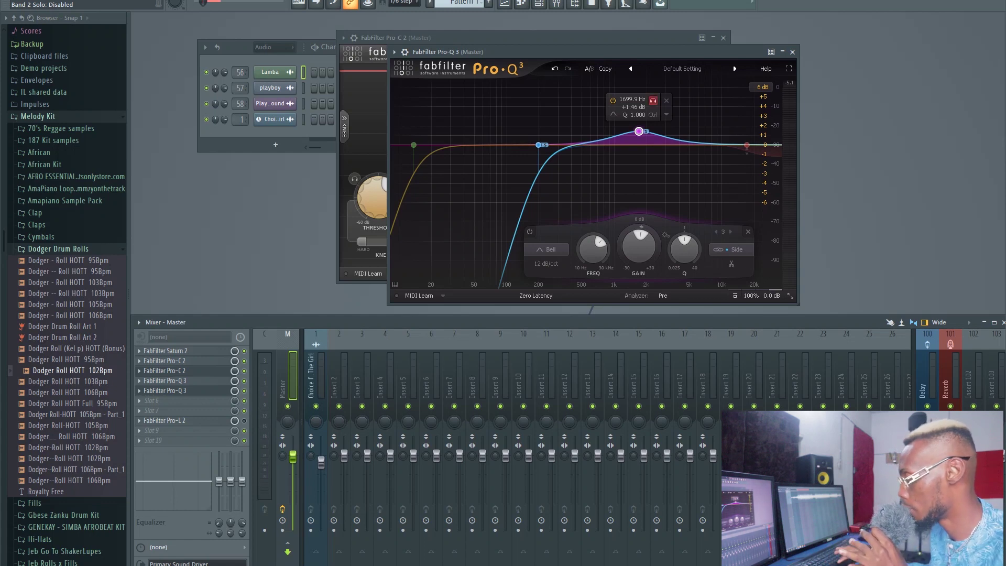
key(space)
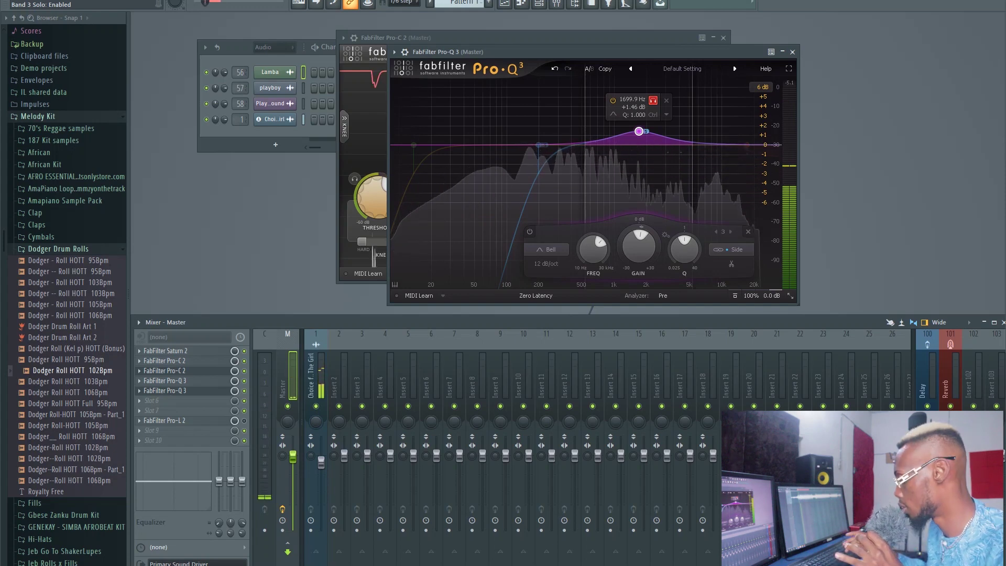
click(652, 100)
key(space)
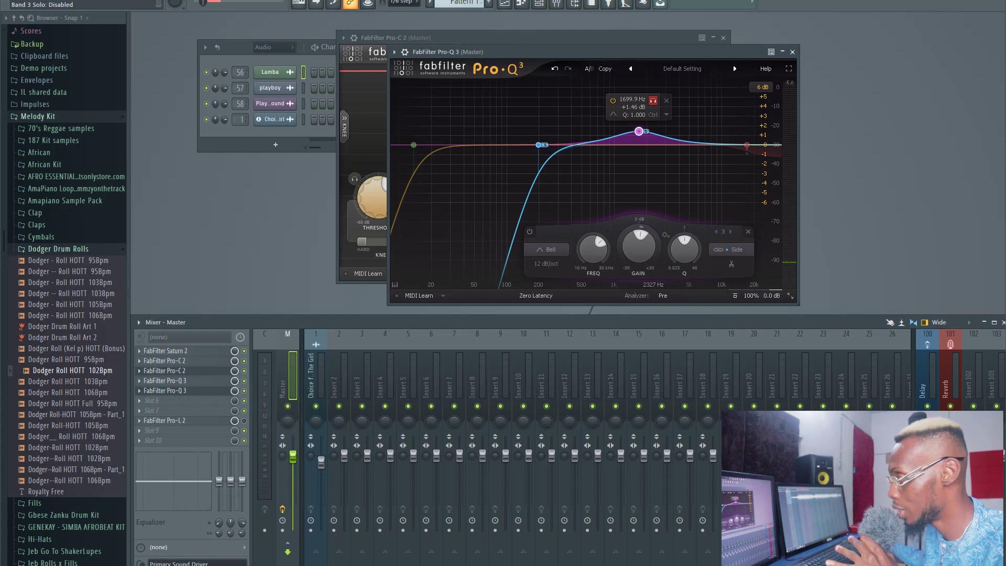
Step: Inspect the 17125 Hz high shelf and play the track through the full second Pro-Q 3 curve
click(747, 145)
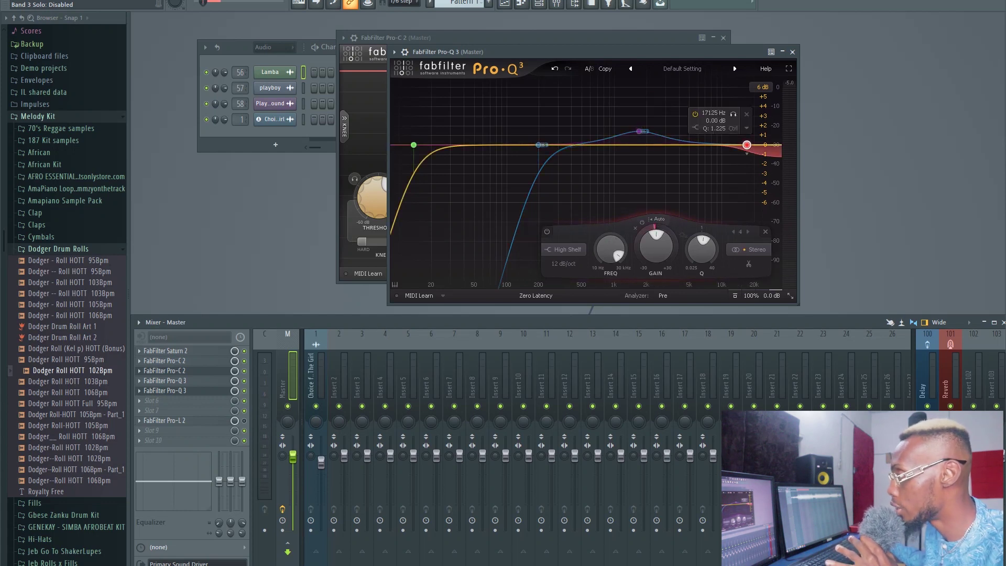
drag(592, 52, 508, 55)
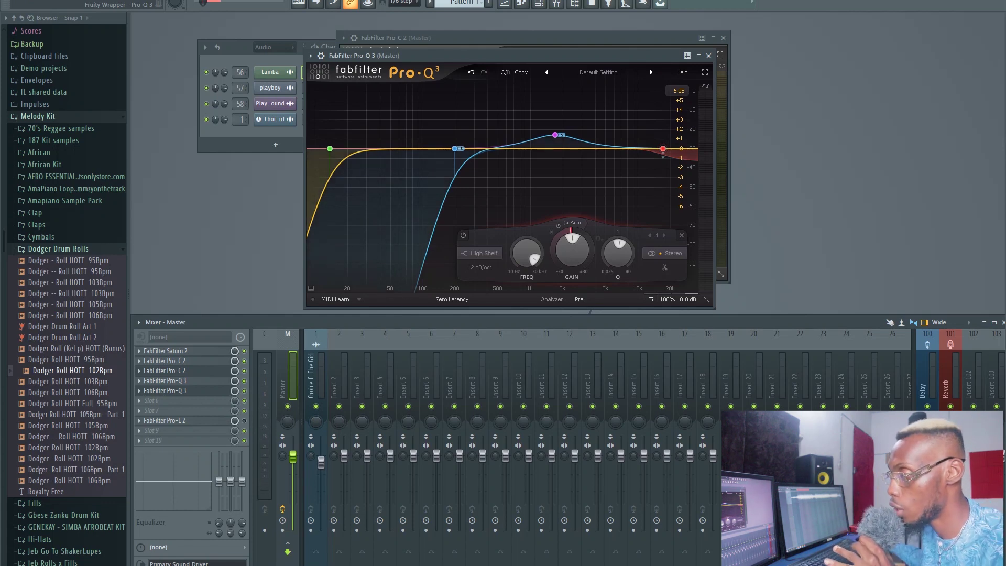
mouse_move(662, 149)
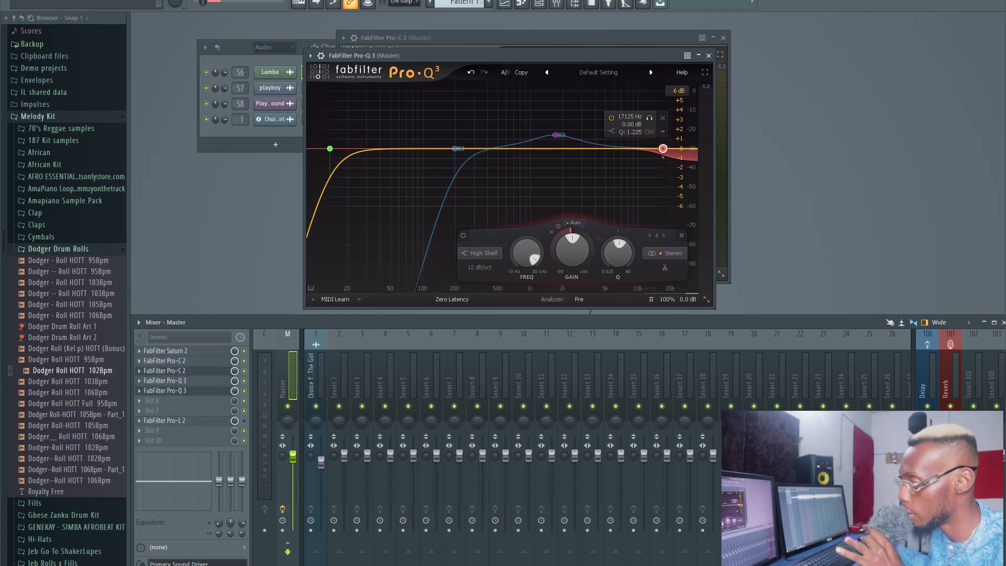
key(space)
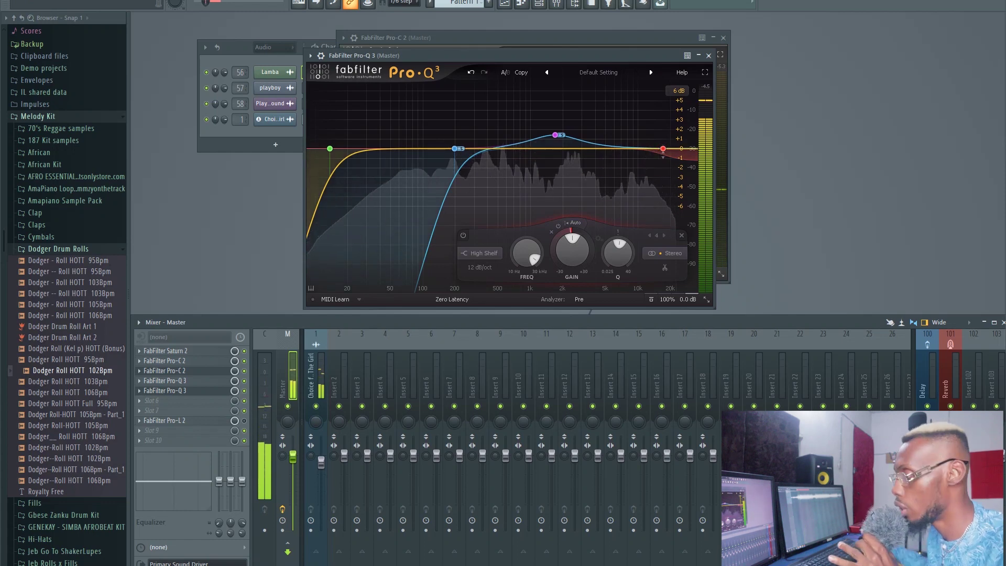
key(space)
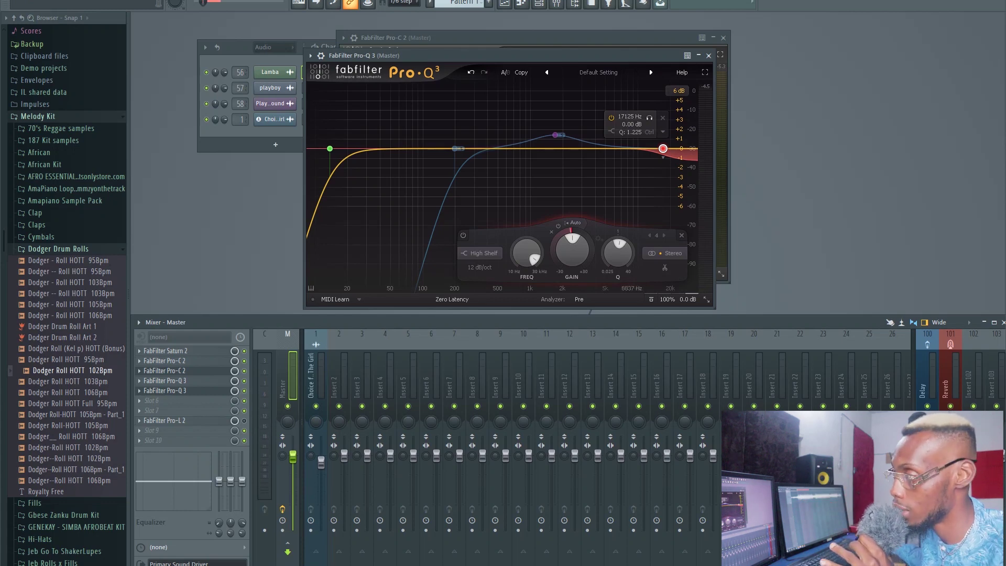
Step: Open and enable the FabFilter Pro-L 2 in the master's effect chain and reposition its window
drag(472, 55, 497, 48)
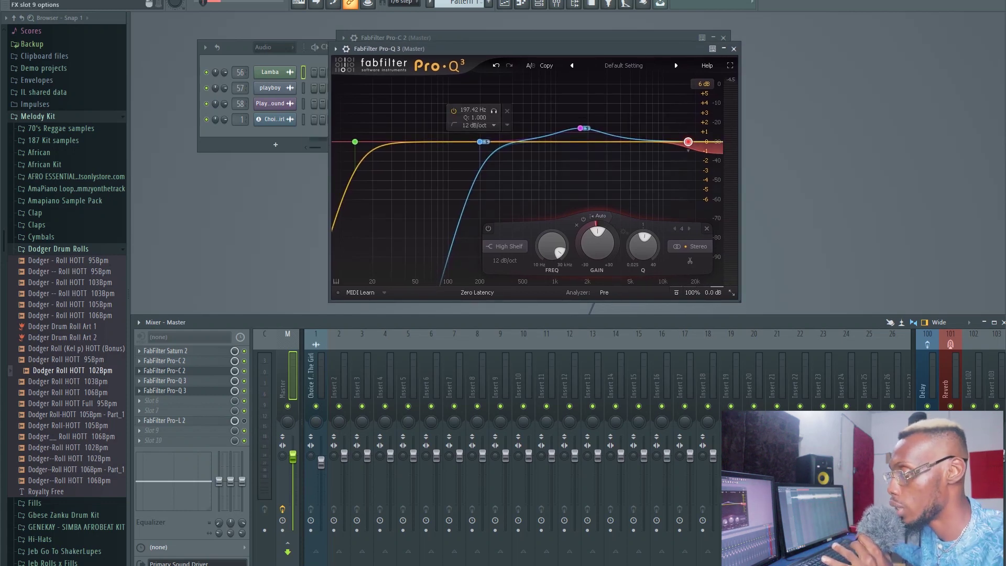
click(183, 420)
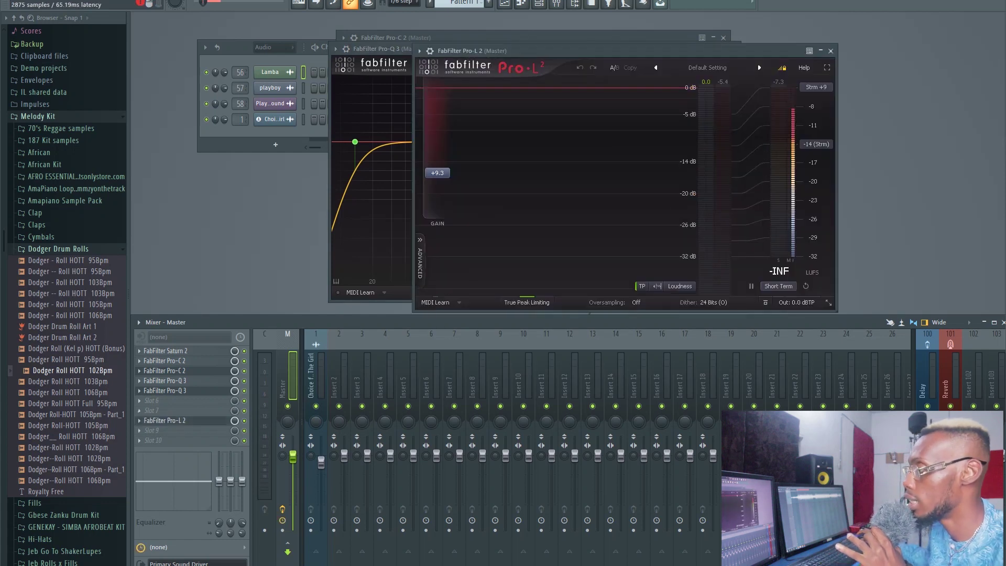
drag(577, 51, 535, 64)
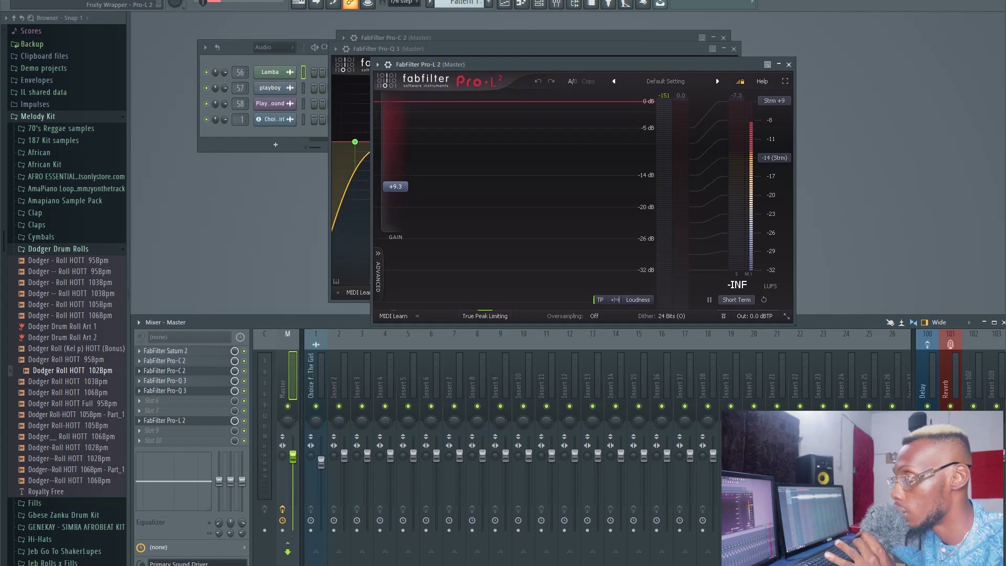
drag(482, 65, 449, 64)
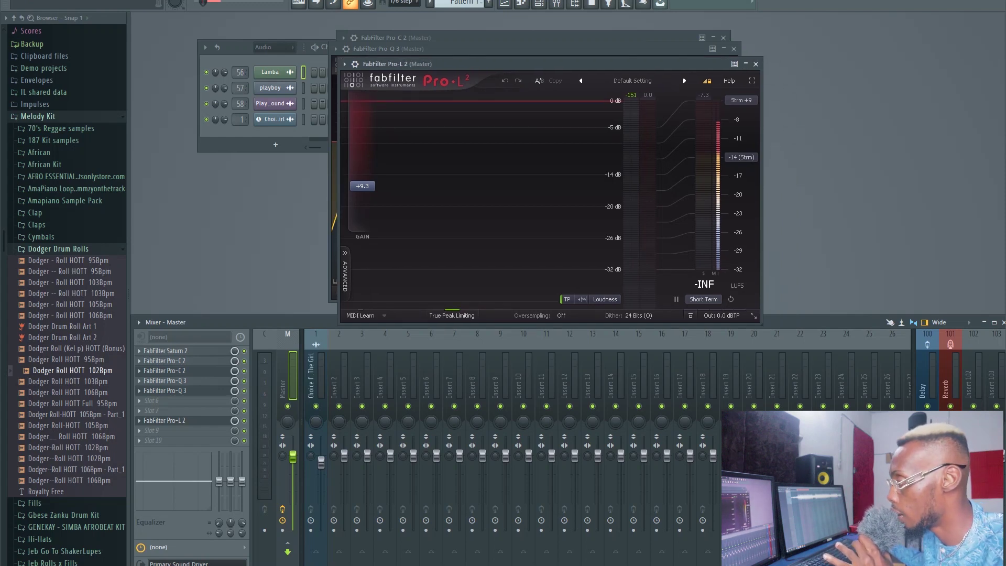
Step: Try the -48 dB meter scale in Pro-L 2 and switch it back to Loudness
click(605, 299)
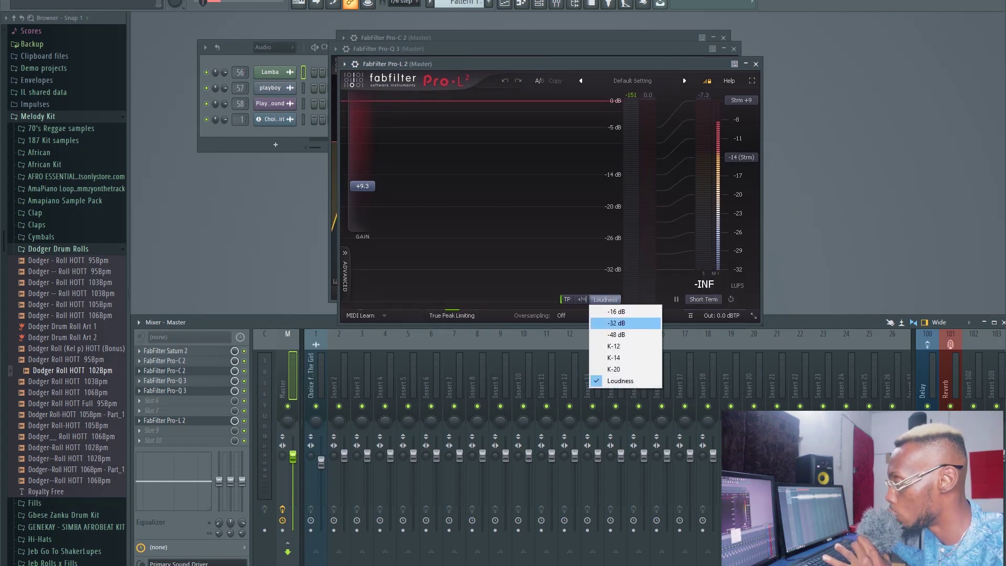
click(618, 334)
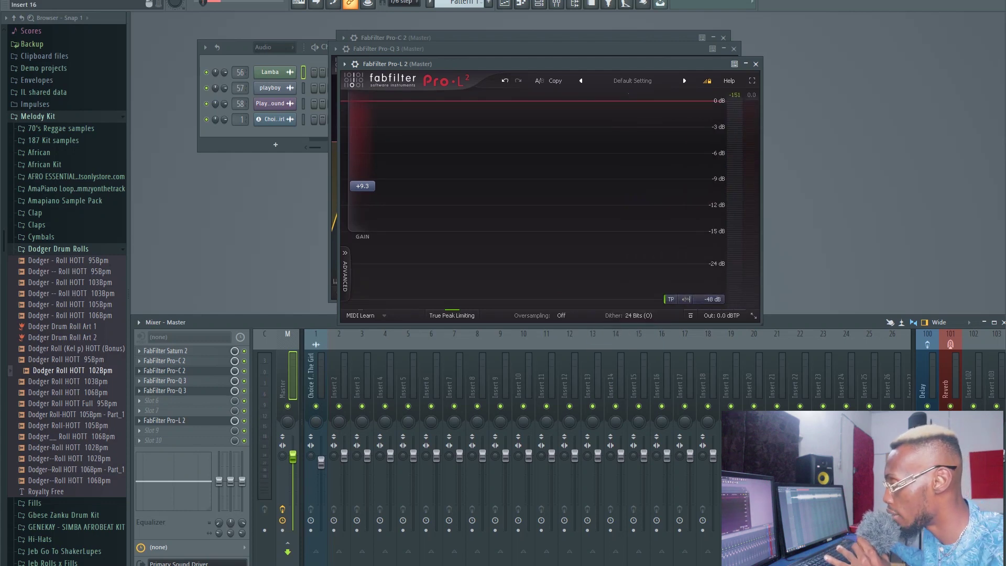
click(710, 299)
click(720, 381)
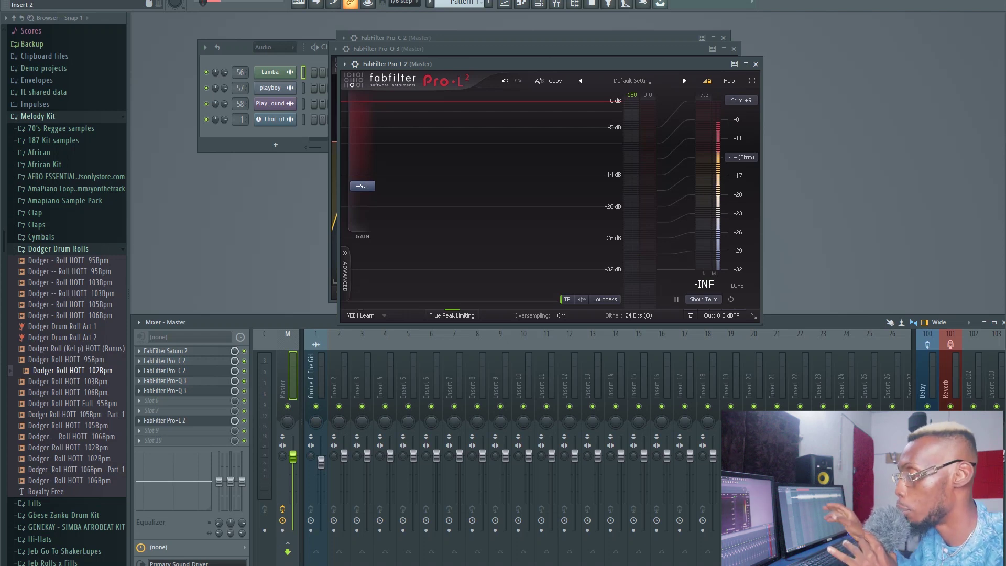
Step: Play the track through Pro-L 2 to check its gain reduction and short-term loudness, and stop playback
key(space)
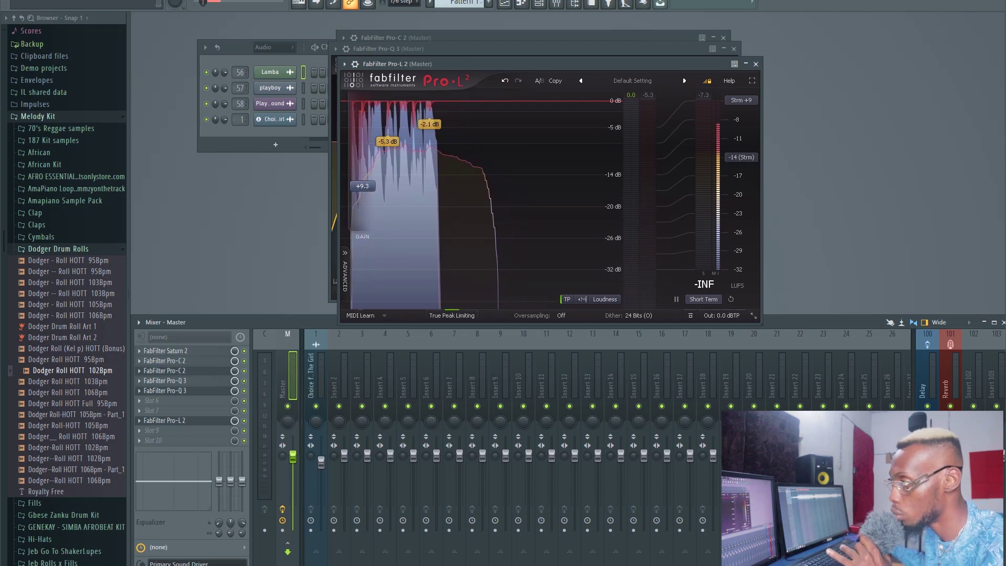
mouse_move(361, 220)
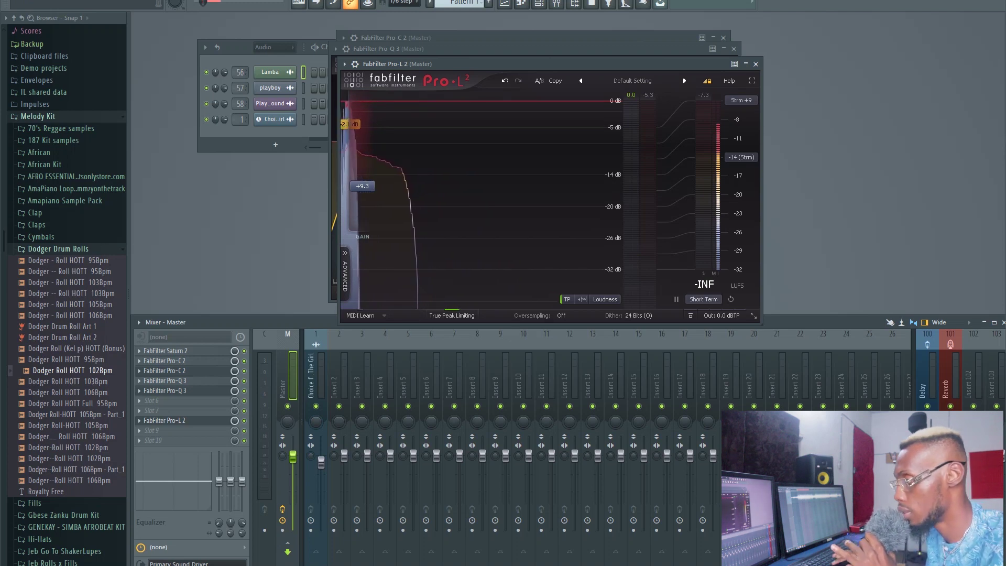
key(space)
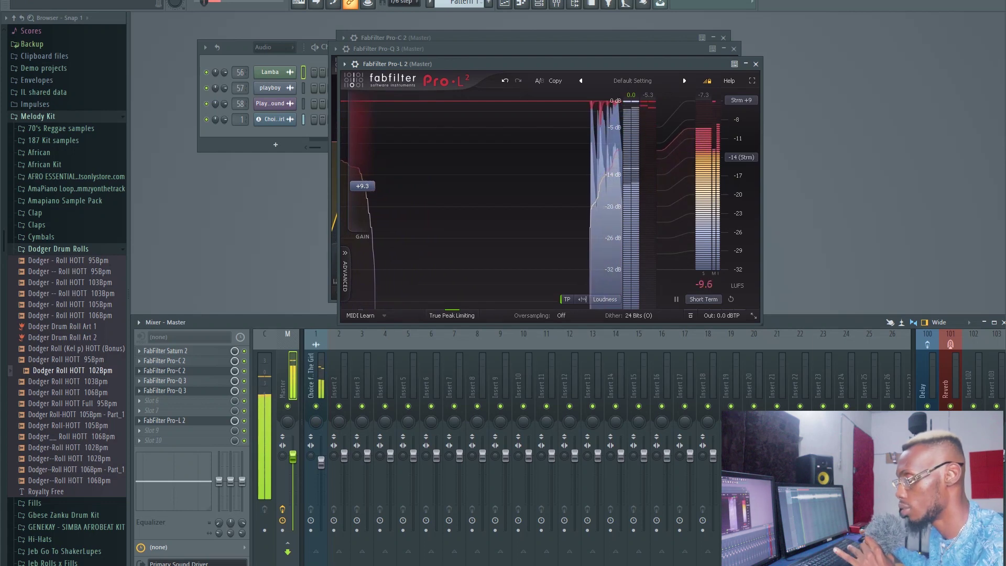
key(space)
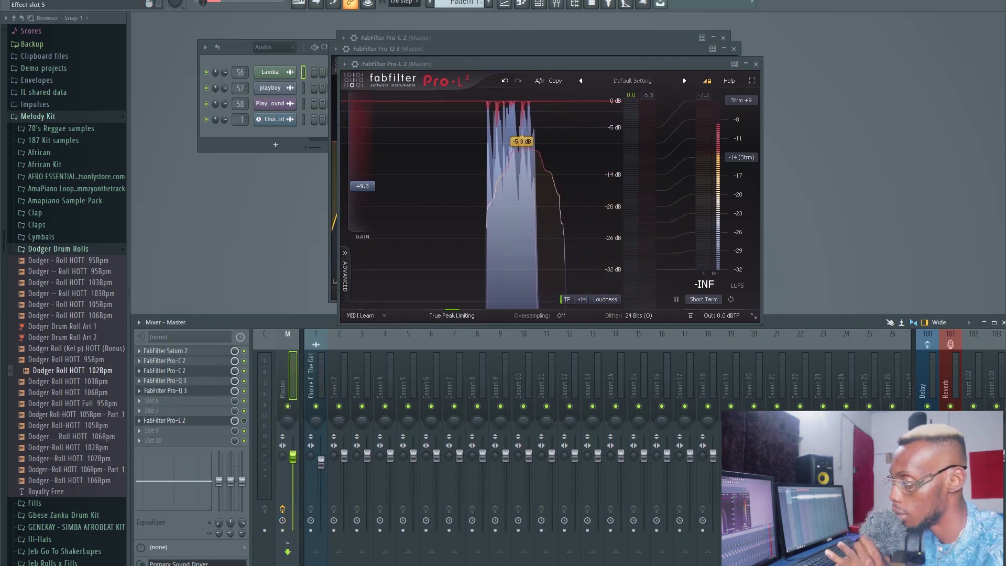
Step: Compare the track during playback with the master effects and Pro-L 2 bypassed, and re-enable them
key(space)
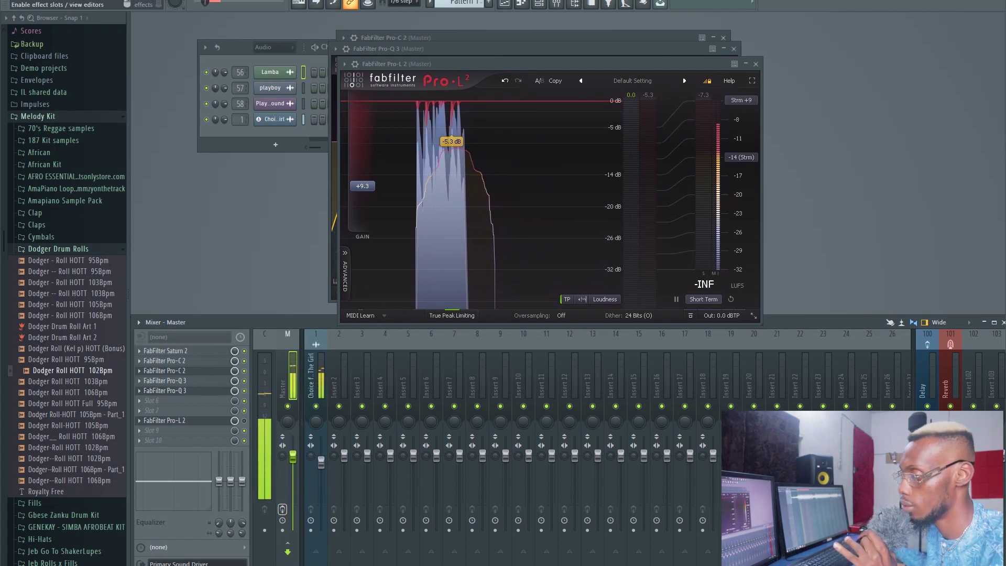
click(282, 509)
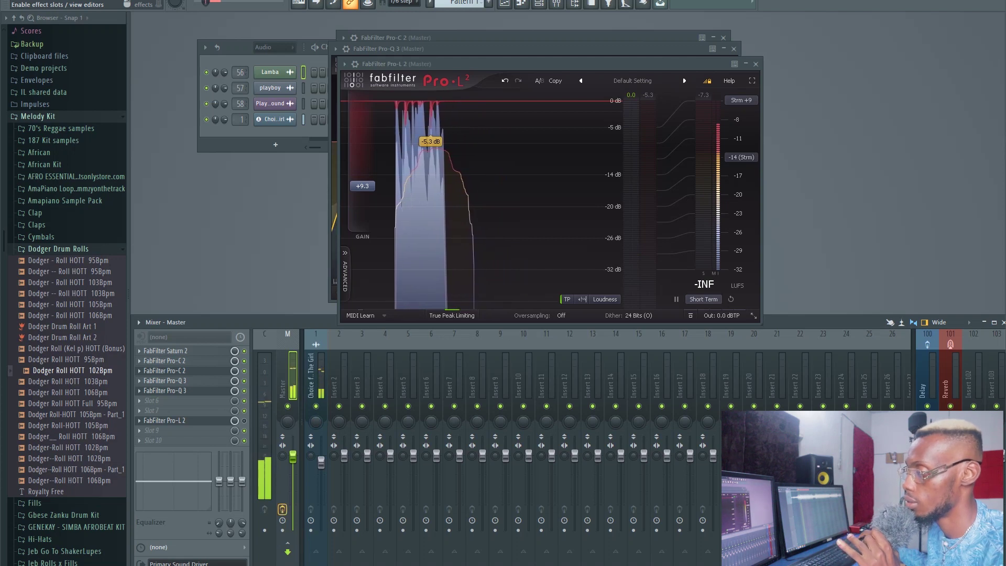
click(244, 420)
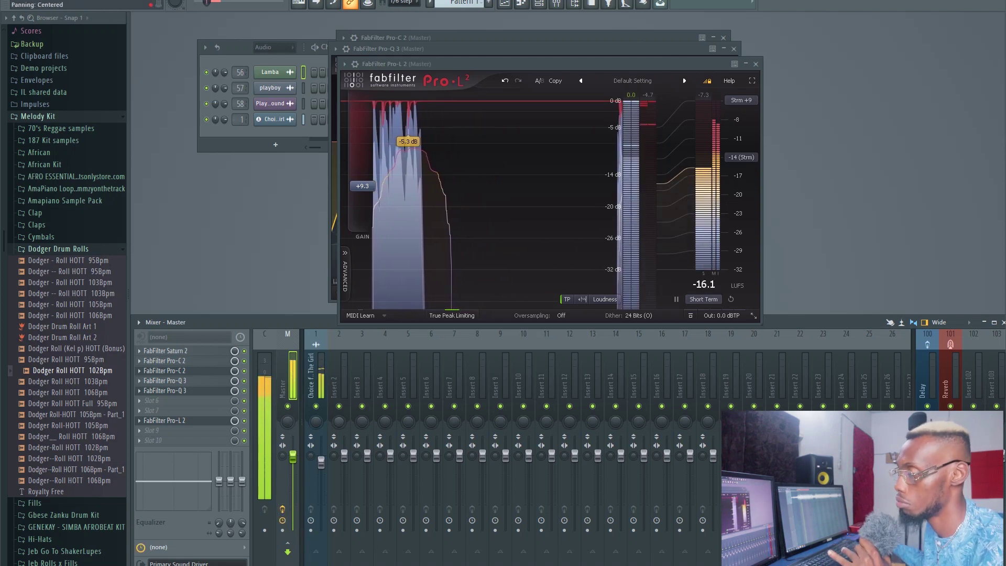